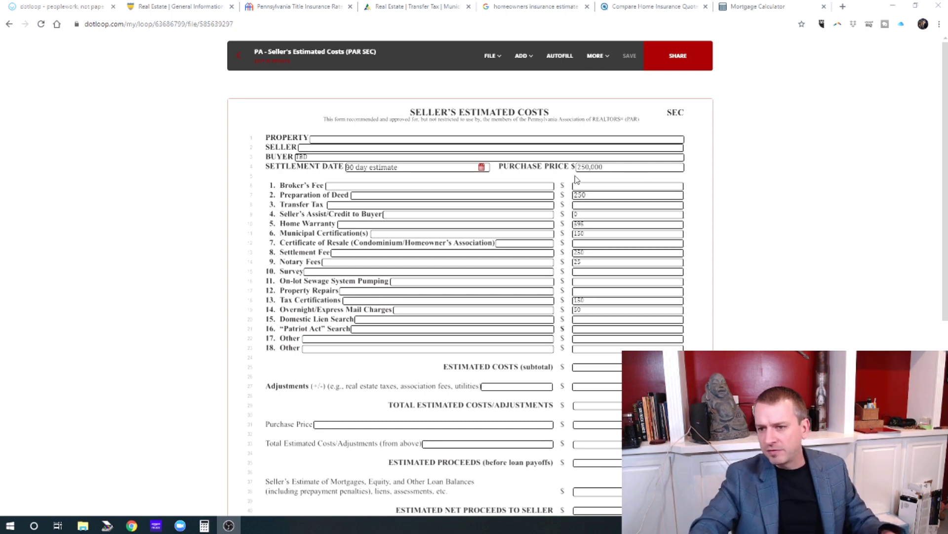
left_click(410, 186)
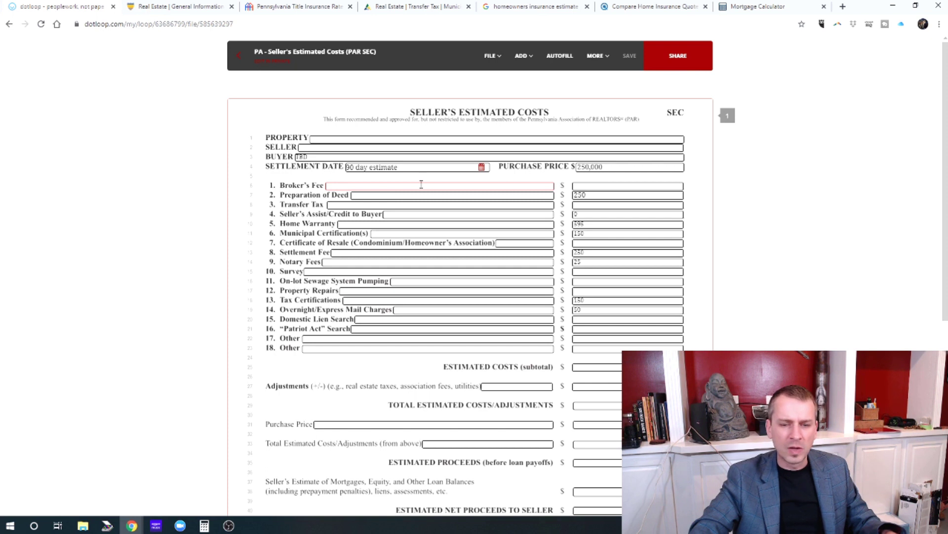
left_click(424, 185)
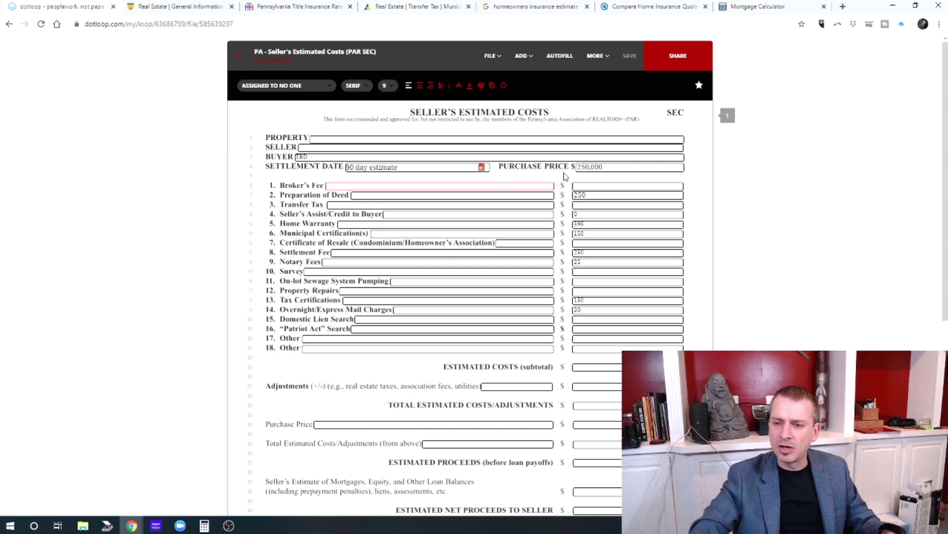
left_click(549, 181)
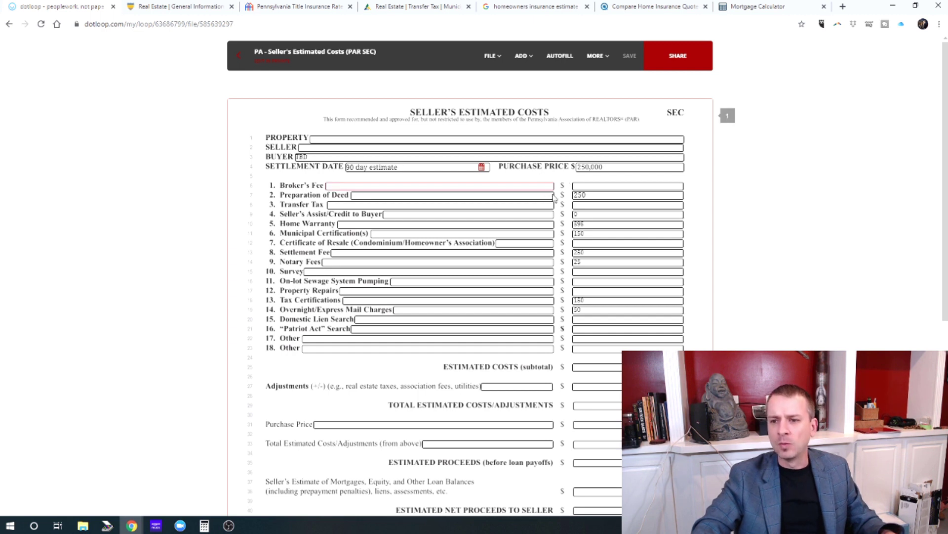
scroll(552, 196, "down", 3)
scroll(559, 165, "up", 2)
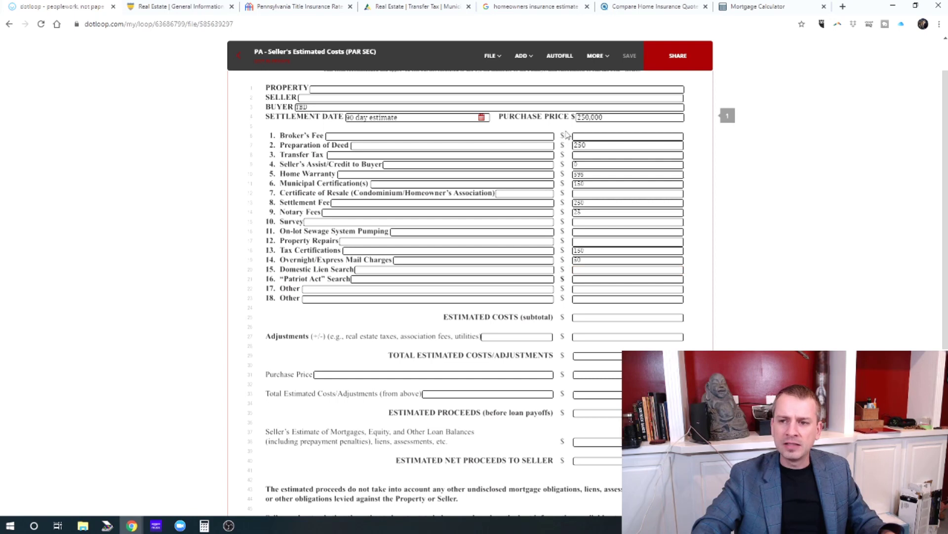
scroll(481, 249, "up", 1)
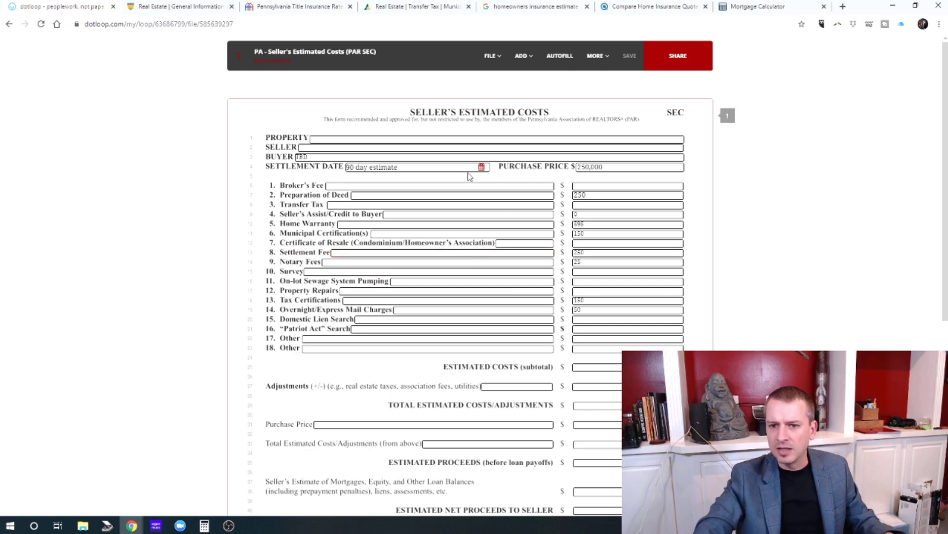
left_click(587, 166)
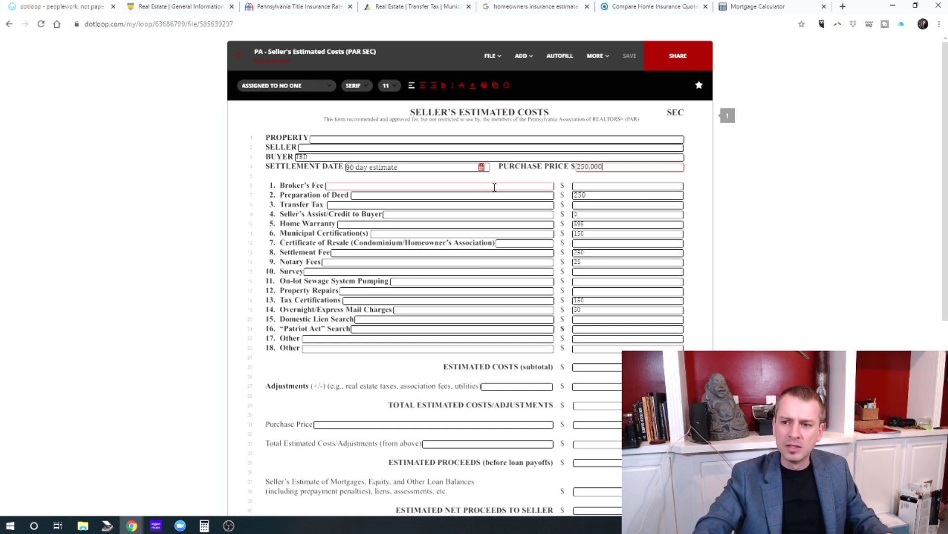
left_click(494, 187)
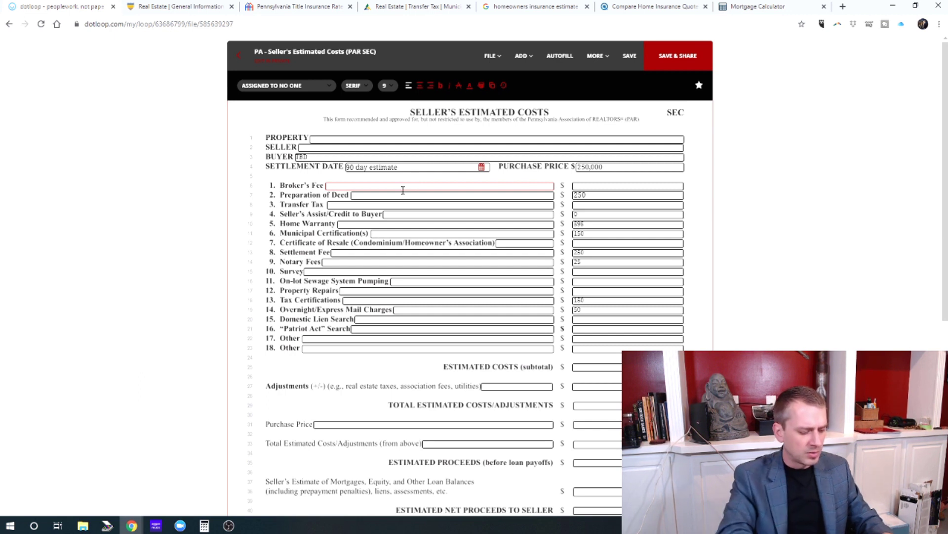
- Type the Broker's Fee description '5% plus $750 flat admin commission', fixing the typos along the way
type("5%")
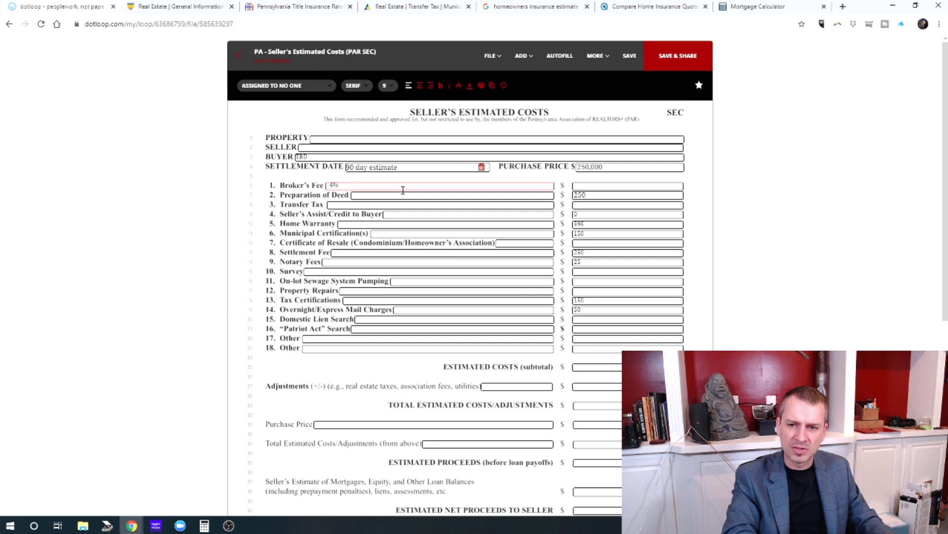
type("plus $7")
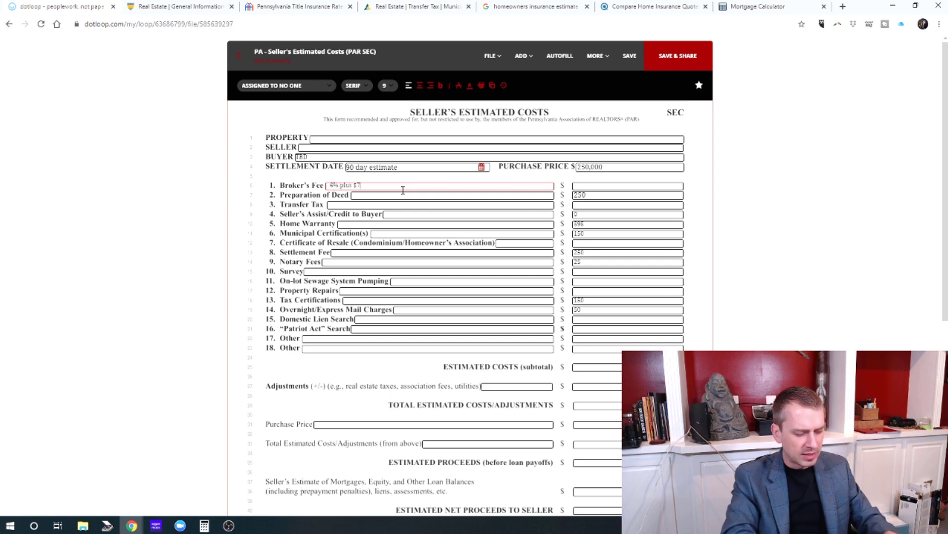
type("50 admin co")
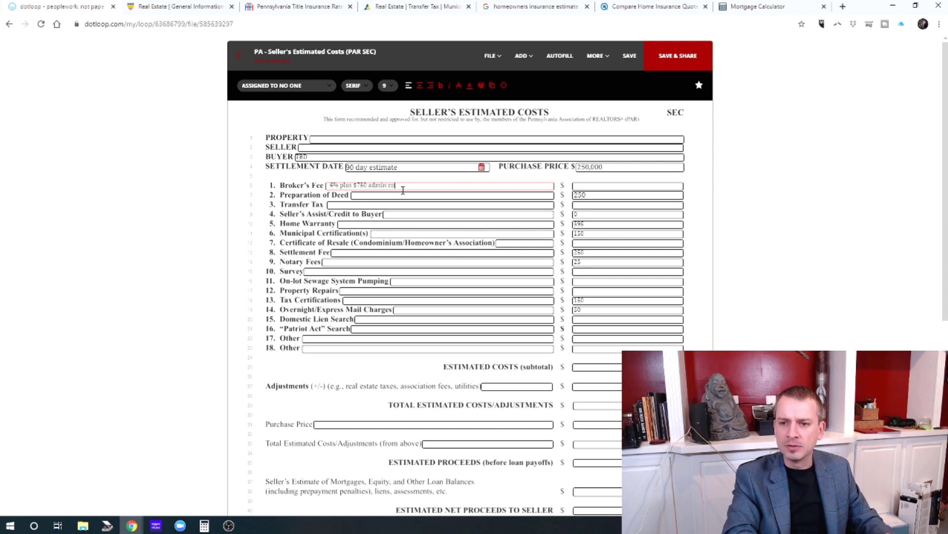
type("mmission")
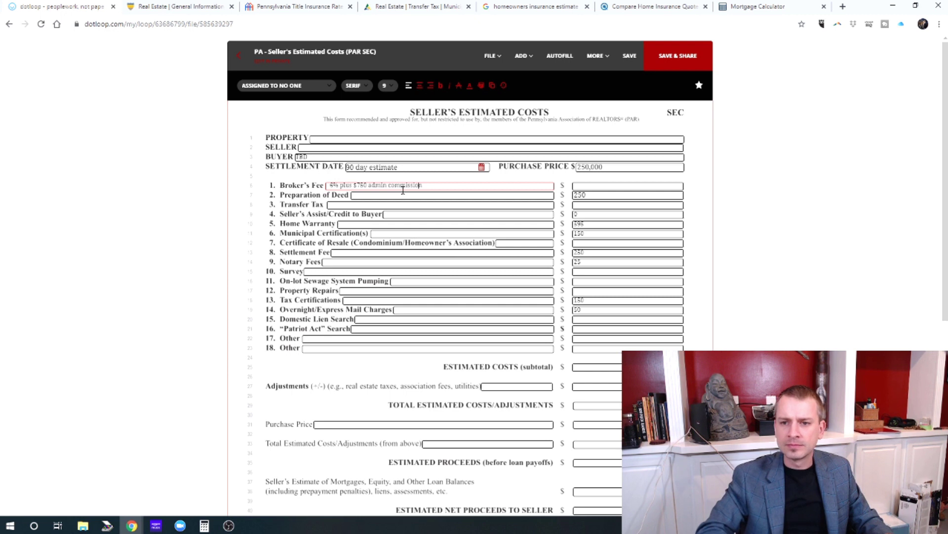
key("ctrl+Left")
key("ctrl+Left")
type("flat")
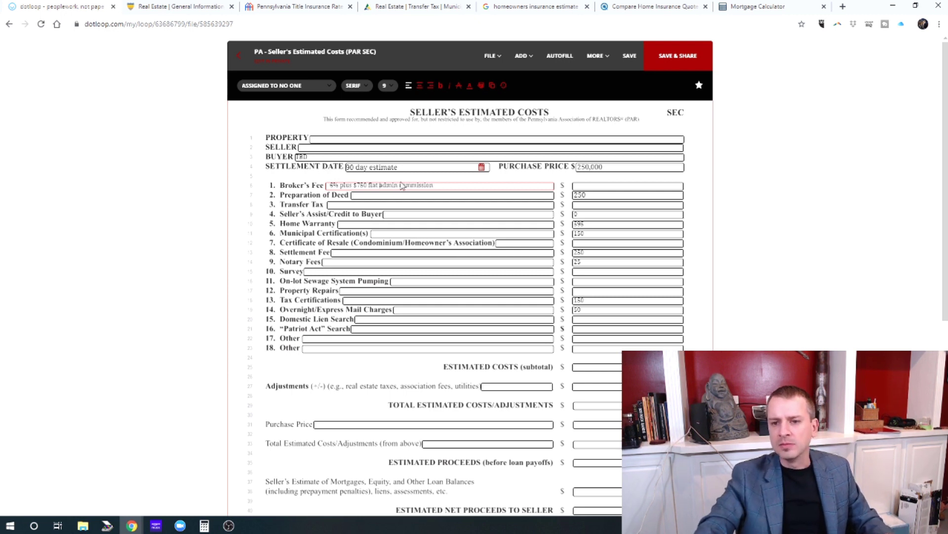
double_click(405, 186)
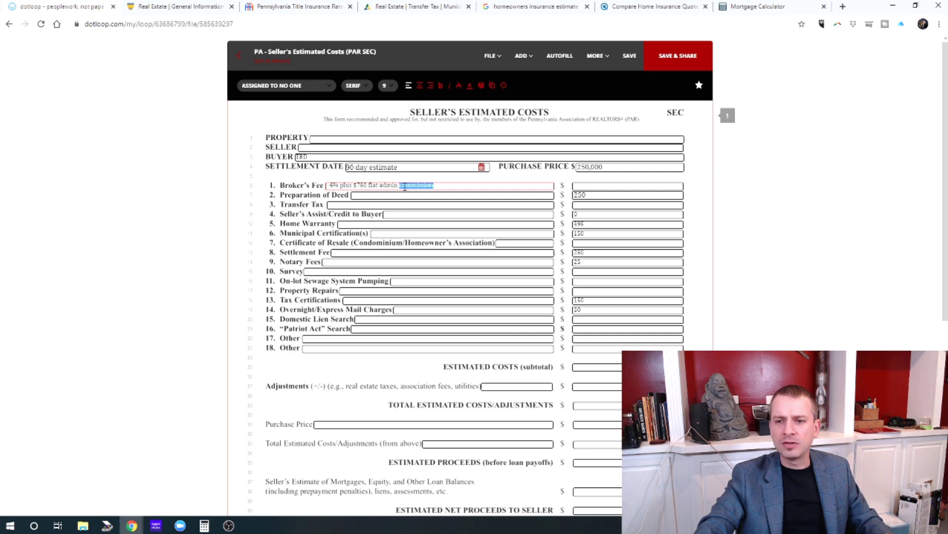
key("ctrl+a")
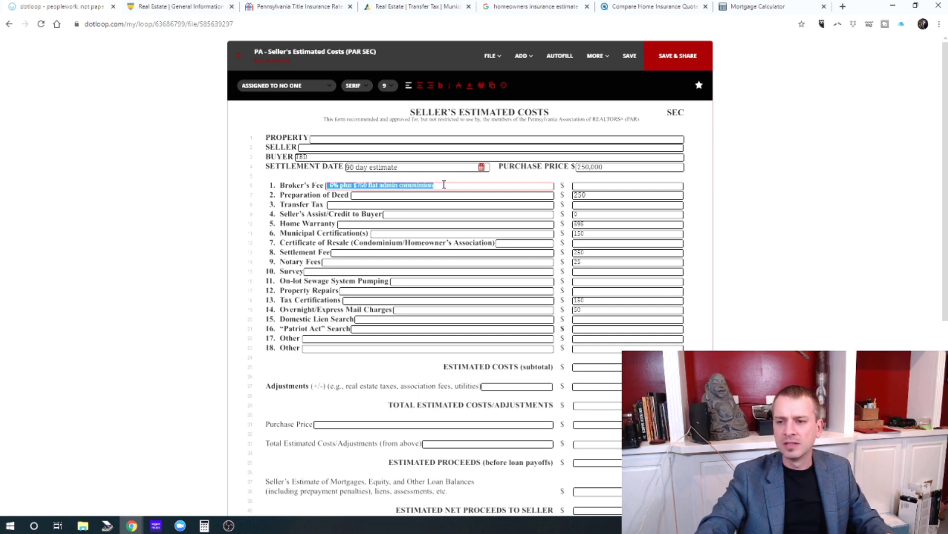
left_click(393, 187)
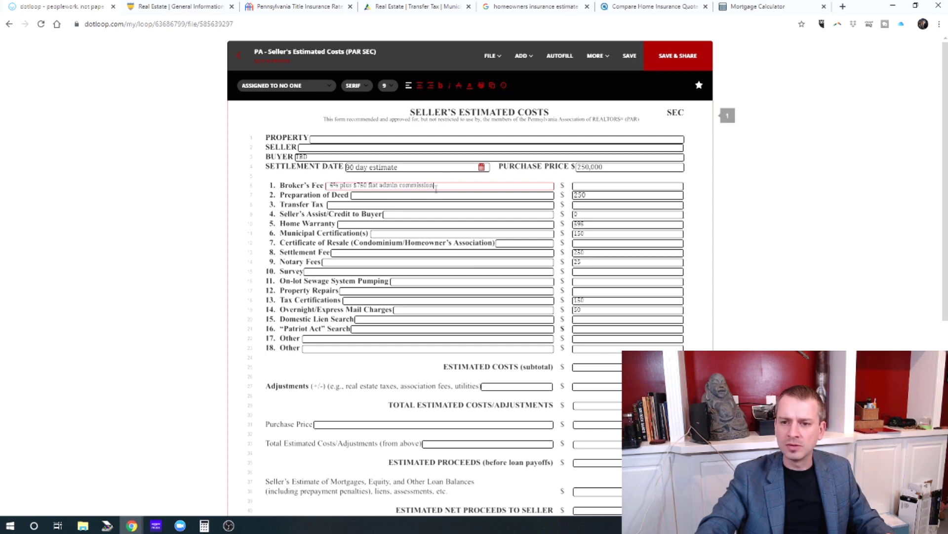
left_click(436, 188)
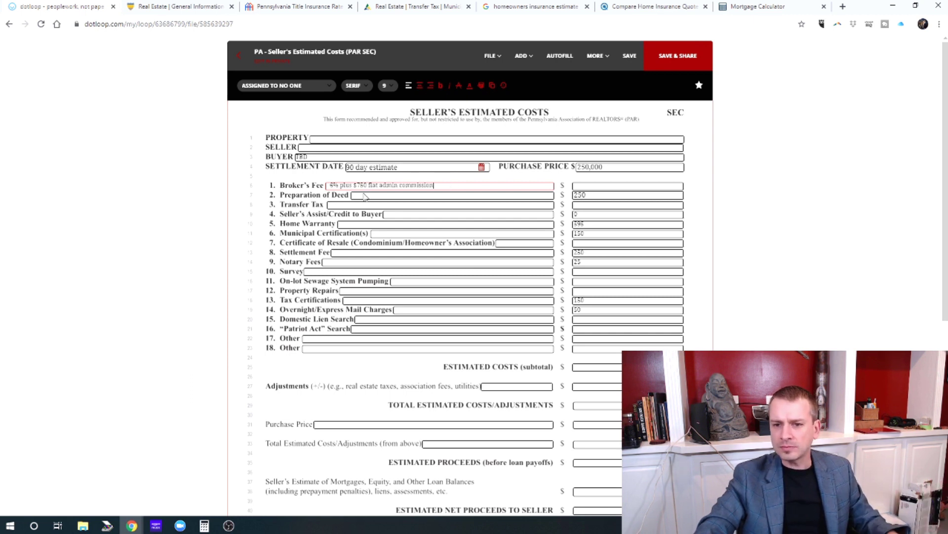
- Enter Hampton as the Transfer Tax municipality, replacing the City of Pittsburgh entry
left_click(395, 195)
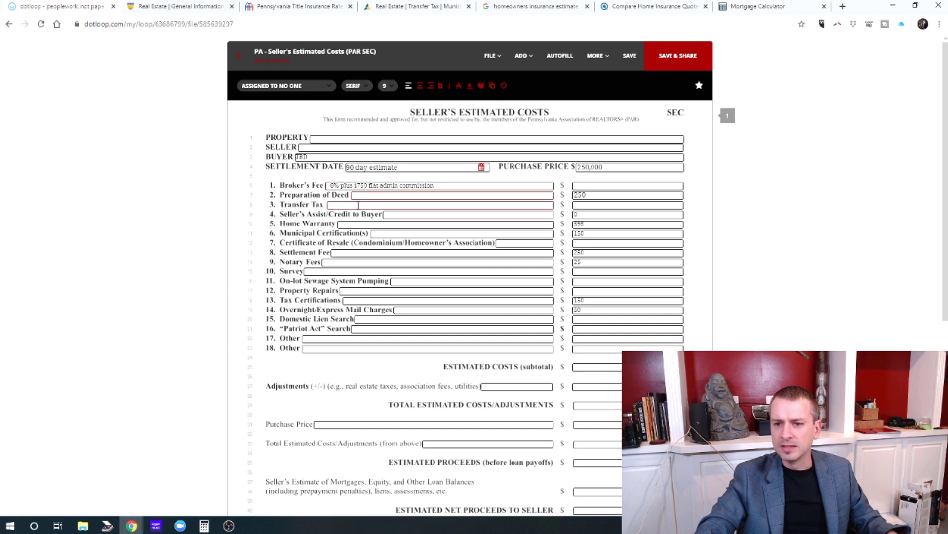
left_click(361, 204)
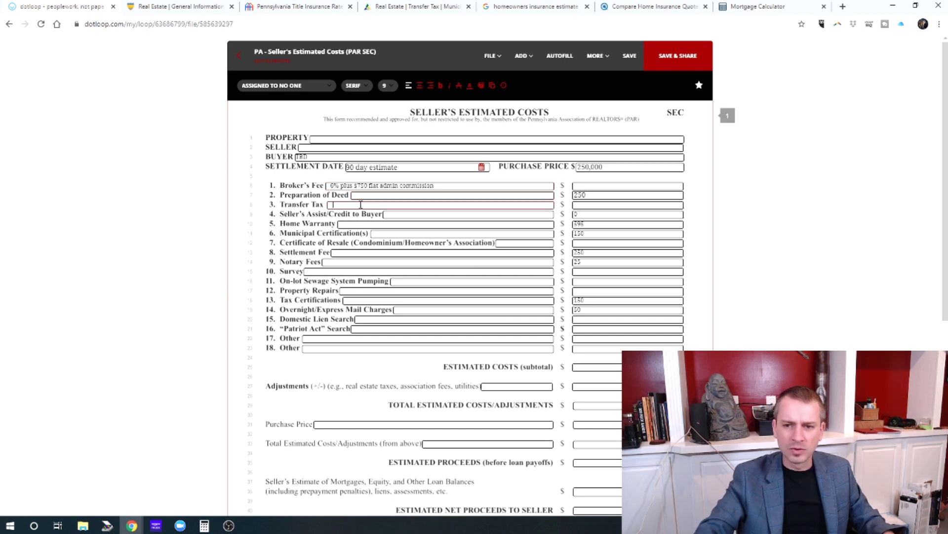
type("City of Pit")
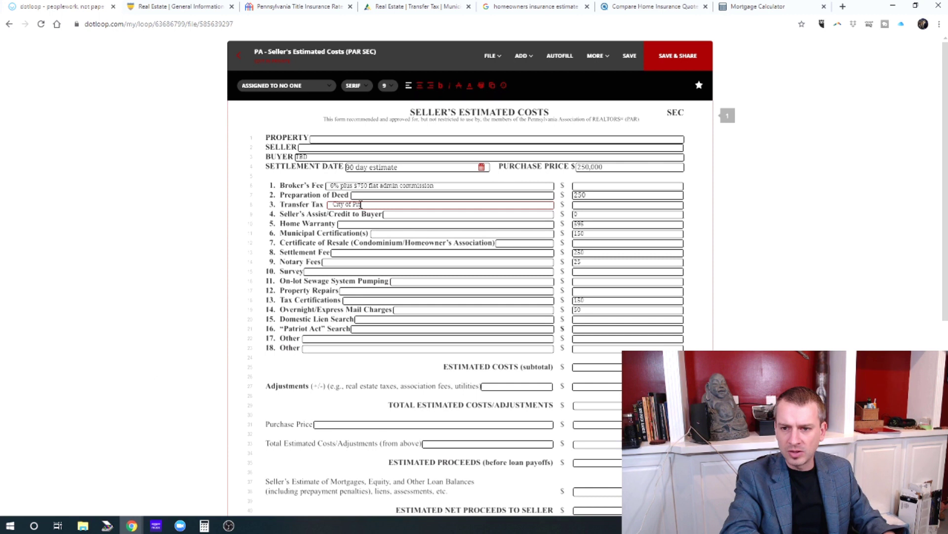
type("sburgh")
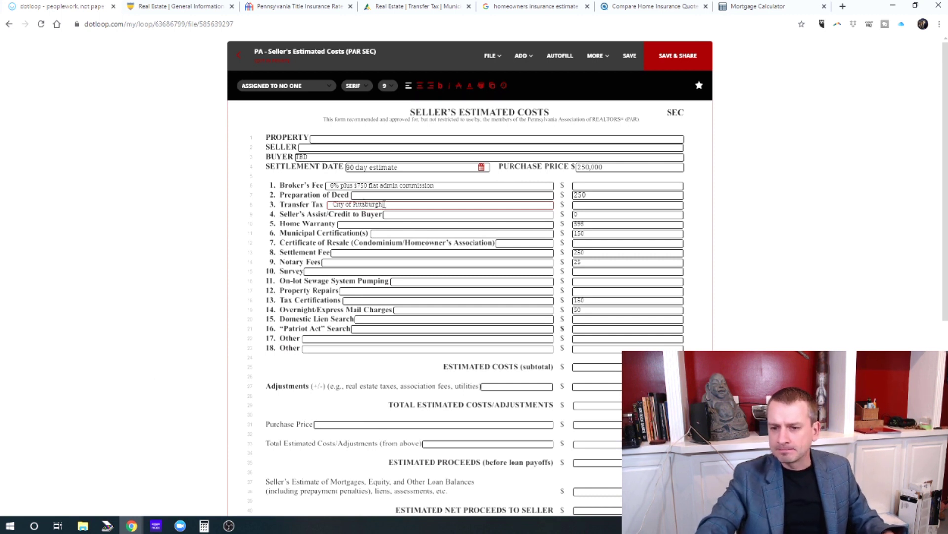
left_click_drag(384, 204, 367, 213)
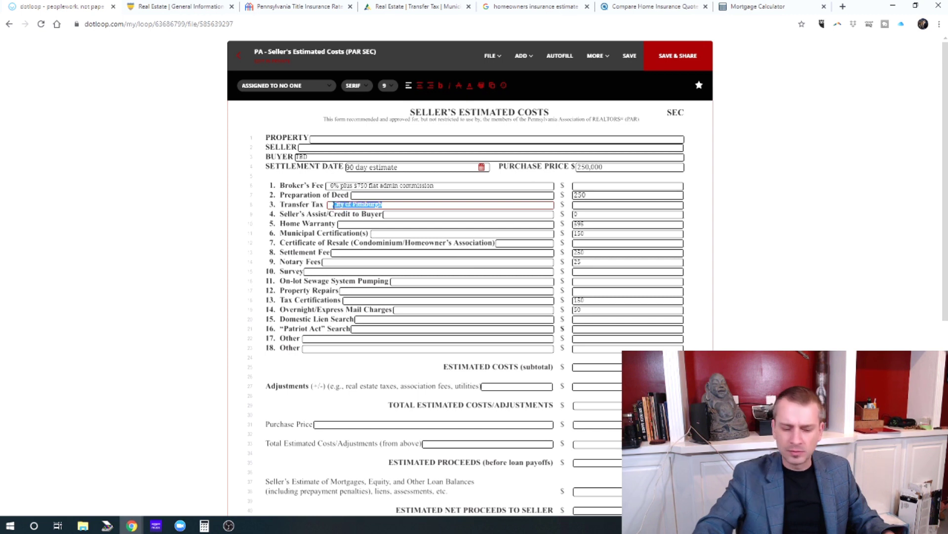
key("BackSpace")
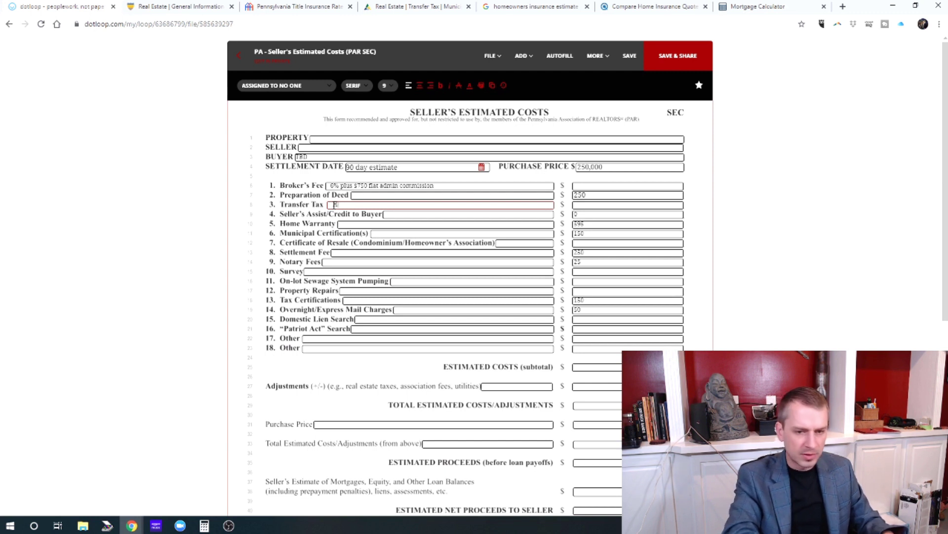
type("Hampton Twp")
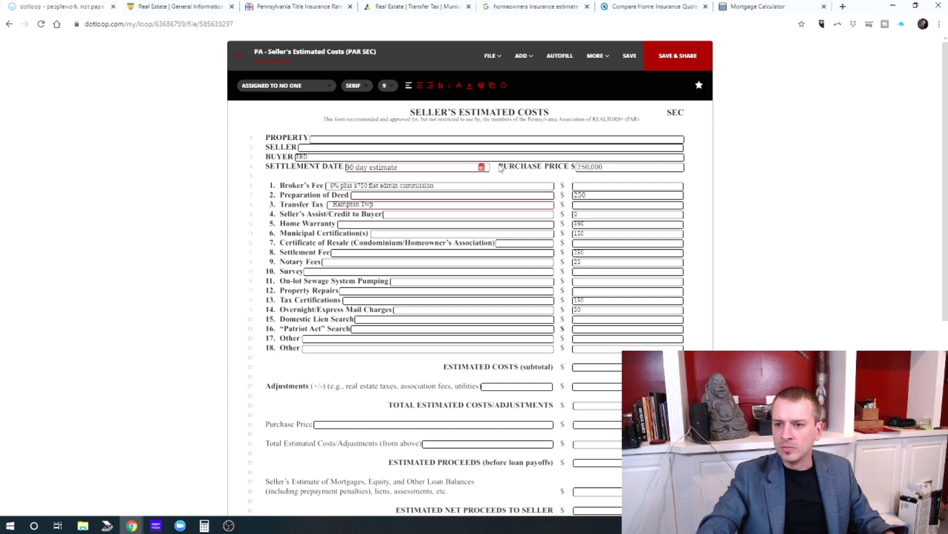
left_click(587, 261)
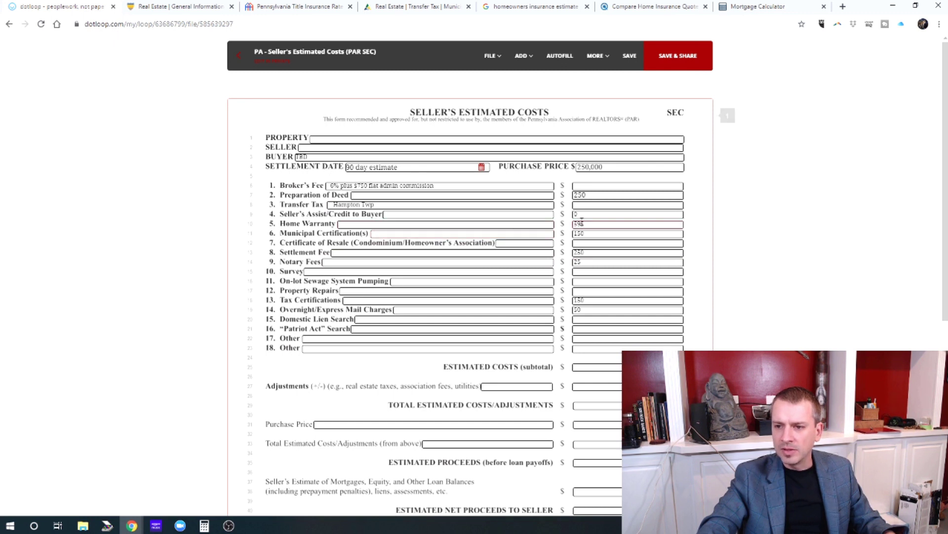
- Review the Home Warranty (595), Preparation of Deed, Notary Fees and Survey amounts
double_click(582, 224)
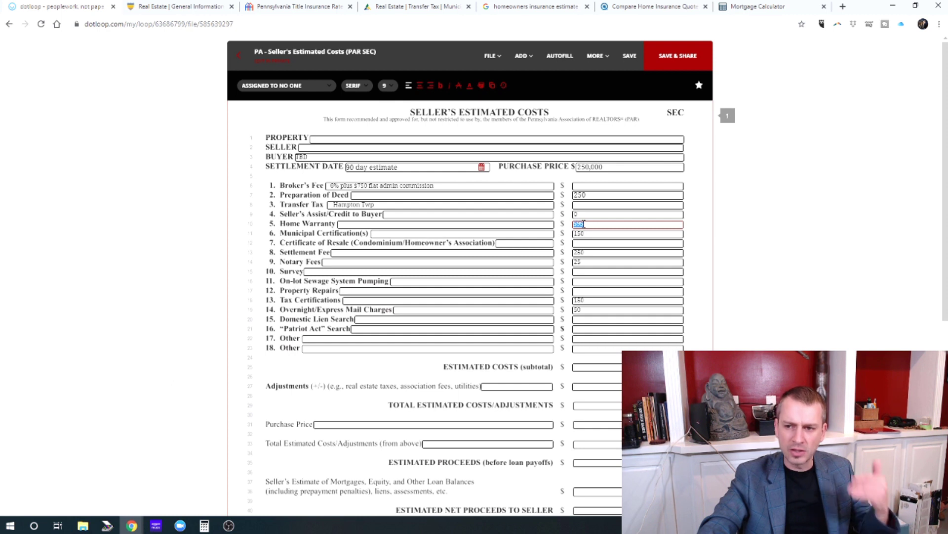
left_click(582, 195)
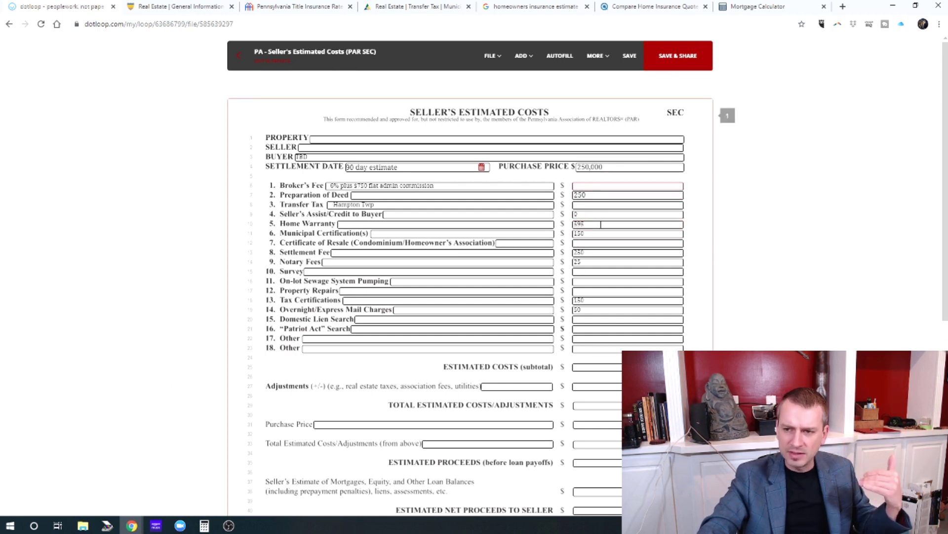
left_click(591, 263)
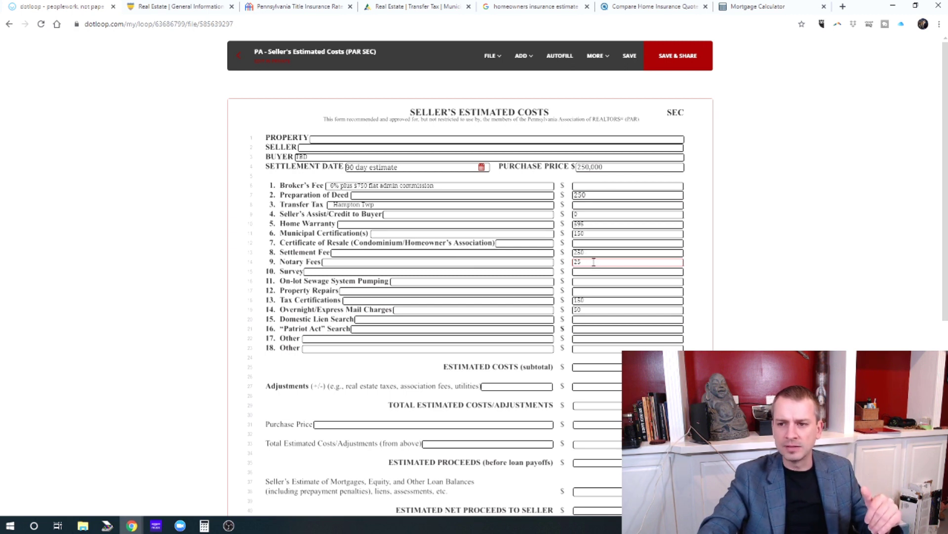
left_click(594, 271)
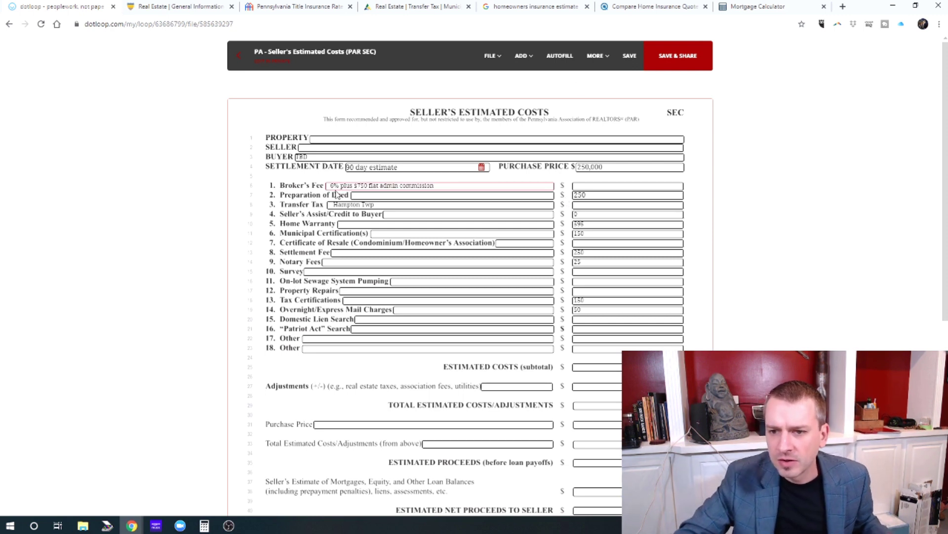
- In Calculator, compute 250,000 × 0.06 and add 750, giving a broker's fee of 15,750
left_click(593, 184)
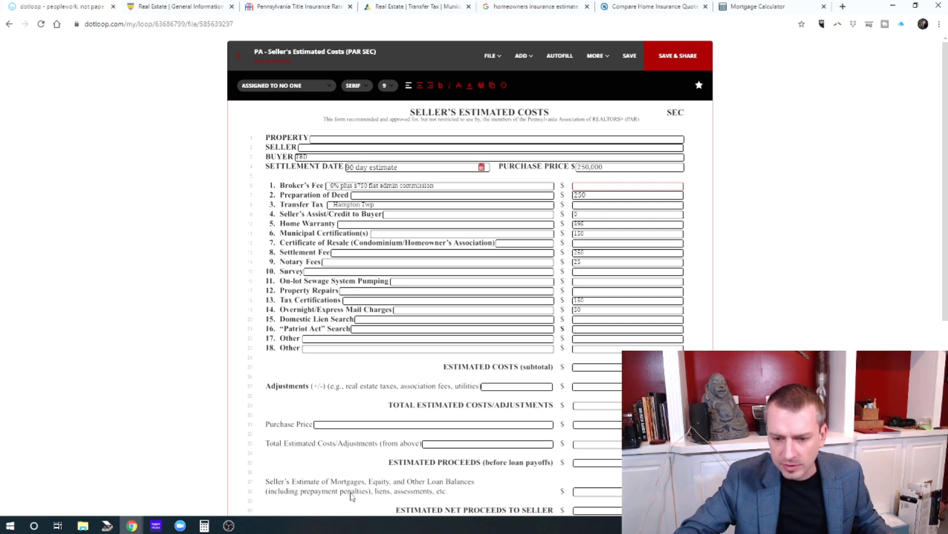
left_click(206, 527)
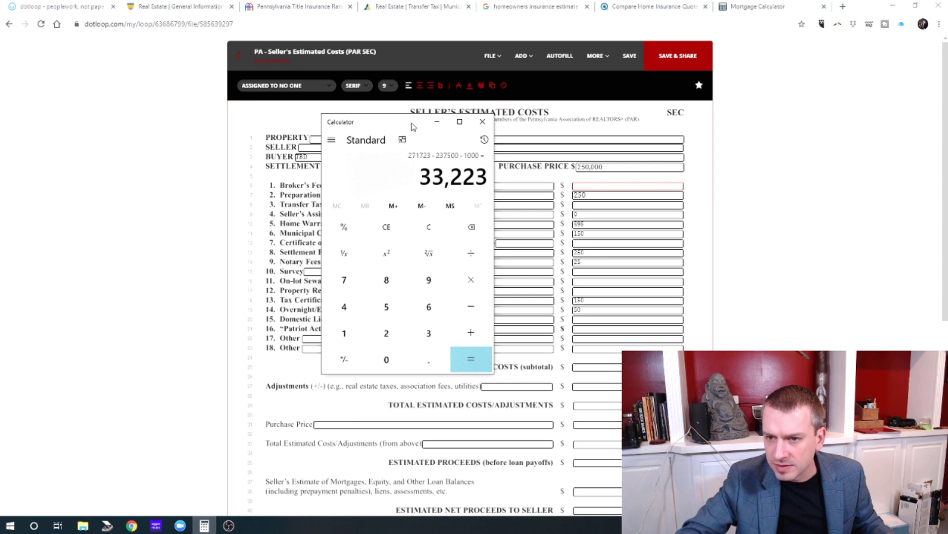
left_click_drag(405, 125, 671, 128)
left_click(736, 231)
left_click(694, 231)
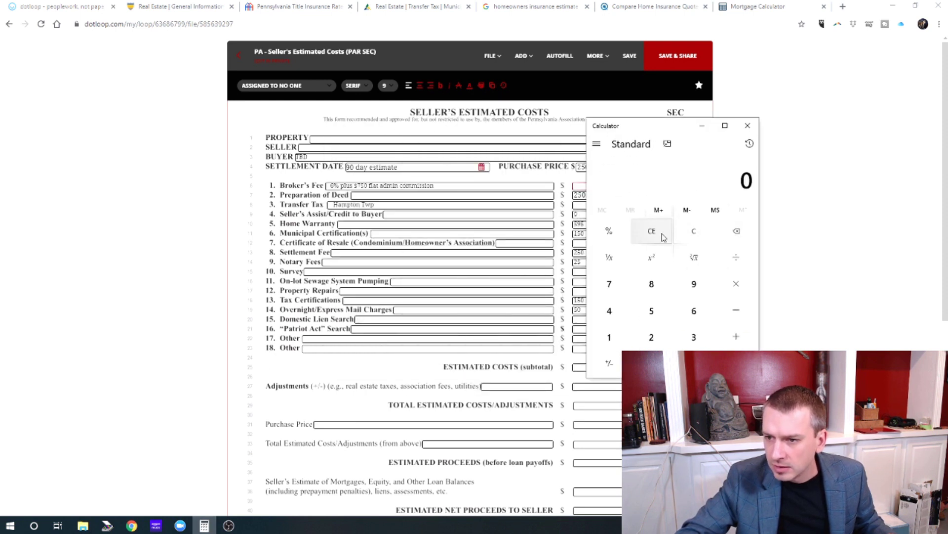
type("250000")
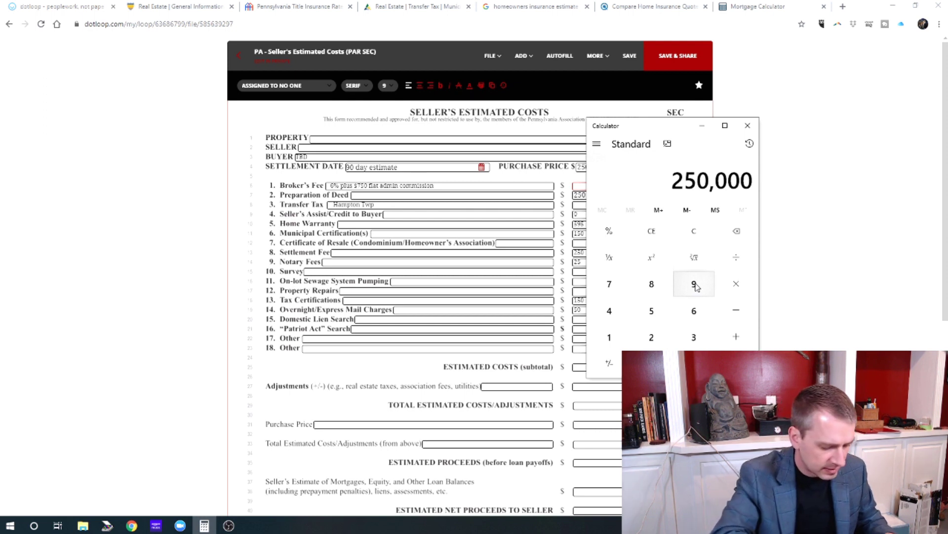
type("0.06")
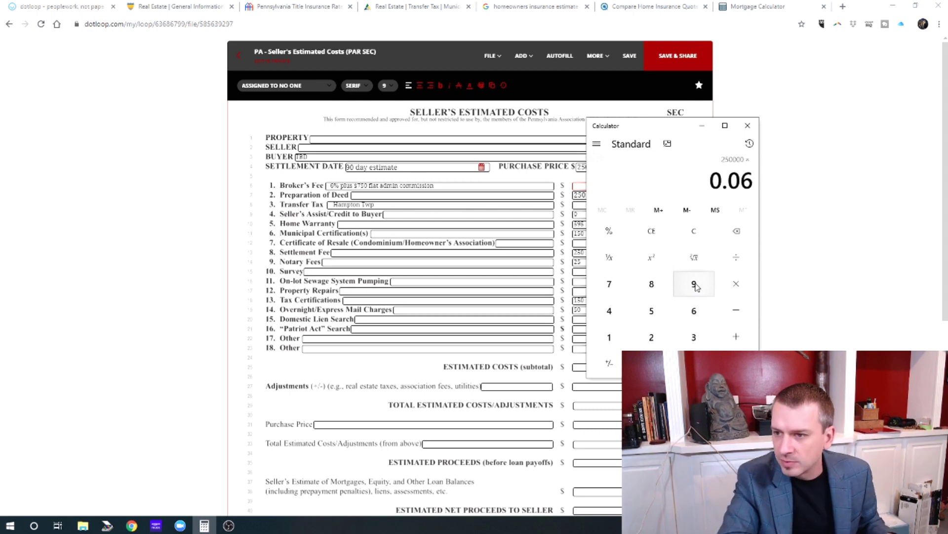
key("Return")
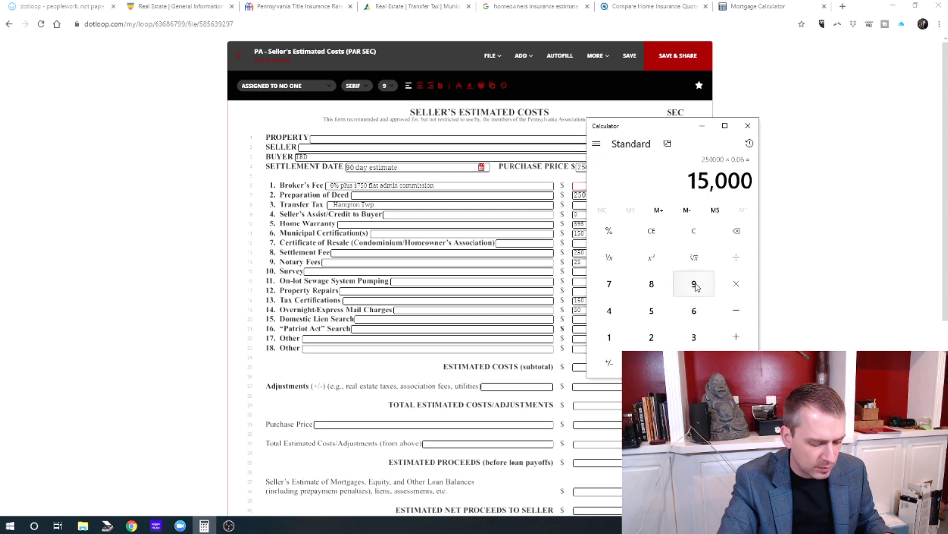
type("+750")
key("Return")
left_click_drag(662, 131, 788, 130)
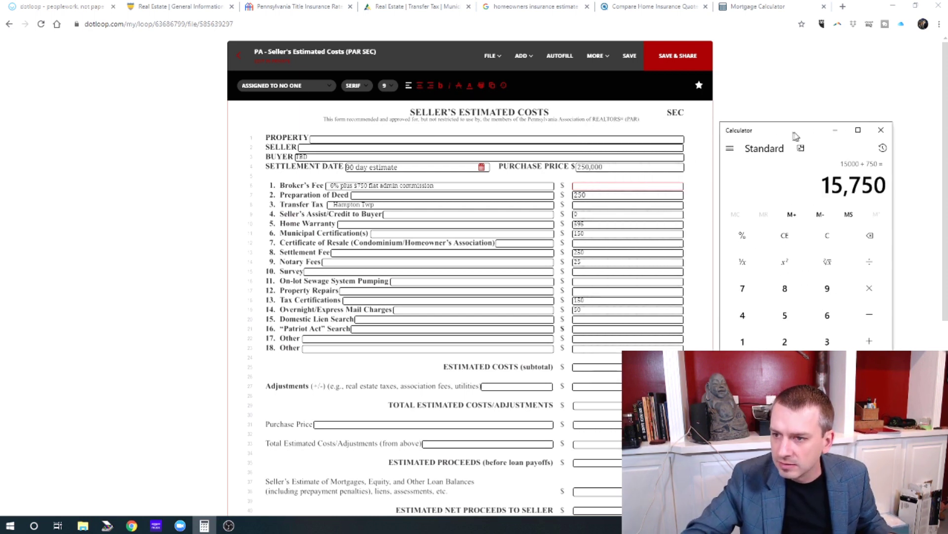
- Type 15,750 into the Broker's Fee amount field and commit it
left_click(613, 186)
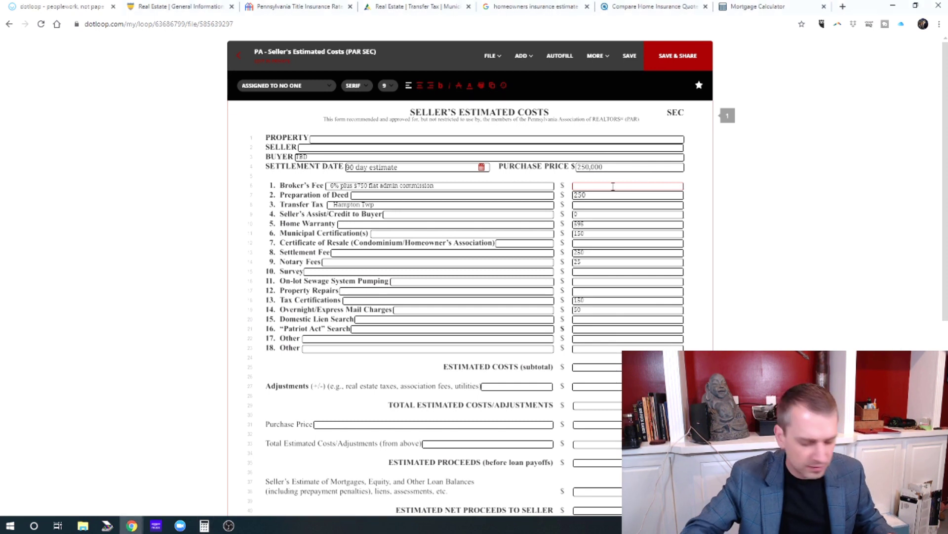
type("15,75")
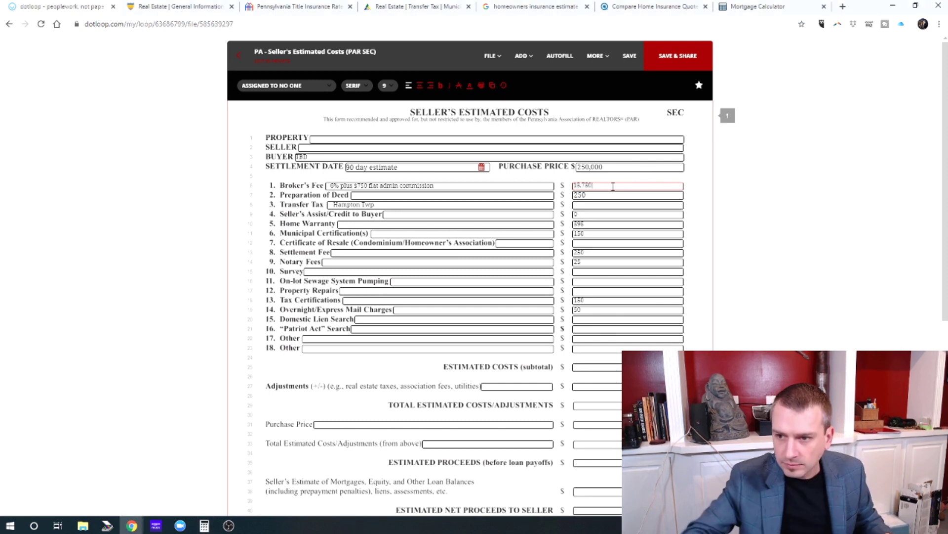
left_click(539, 195)
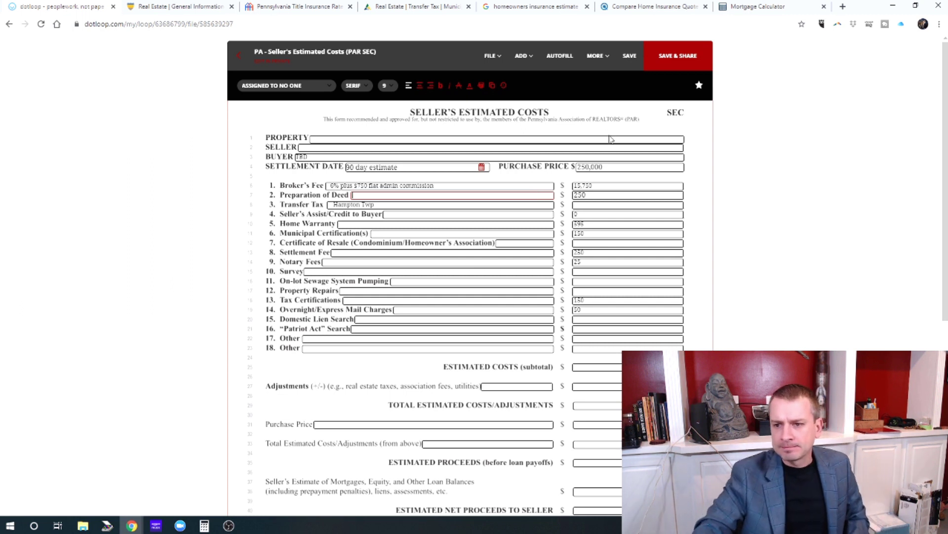
left_click(525, 204)
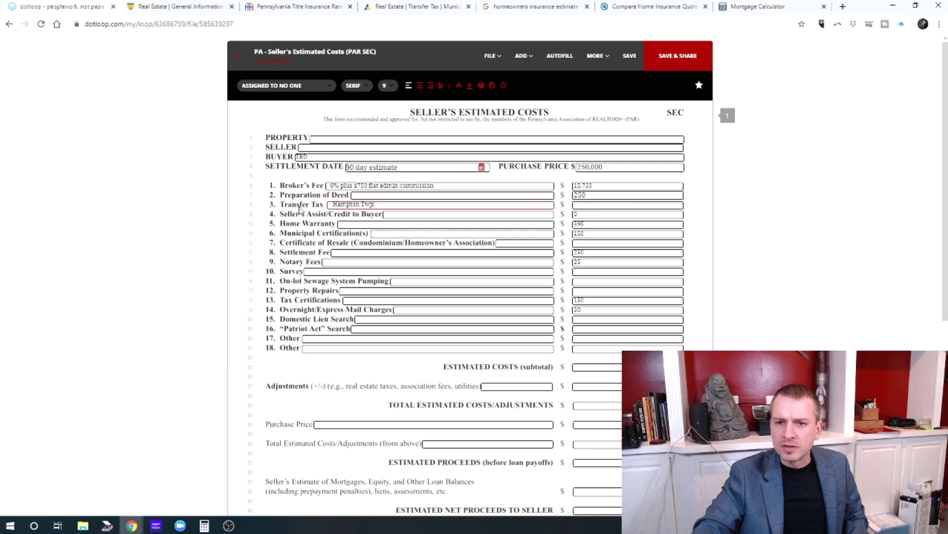
- Close the finished research tabs, including the insurance quote page
left_click(232, 7)
left_click(232, 7)
left_click(231, 7)
left_click(232, 7)
left_click(232, 6)
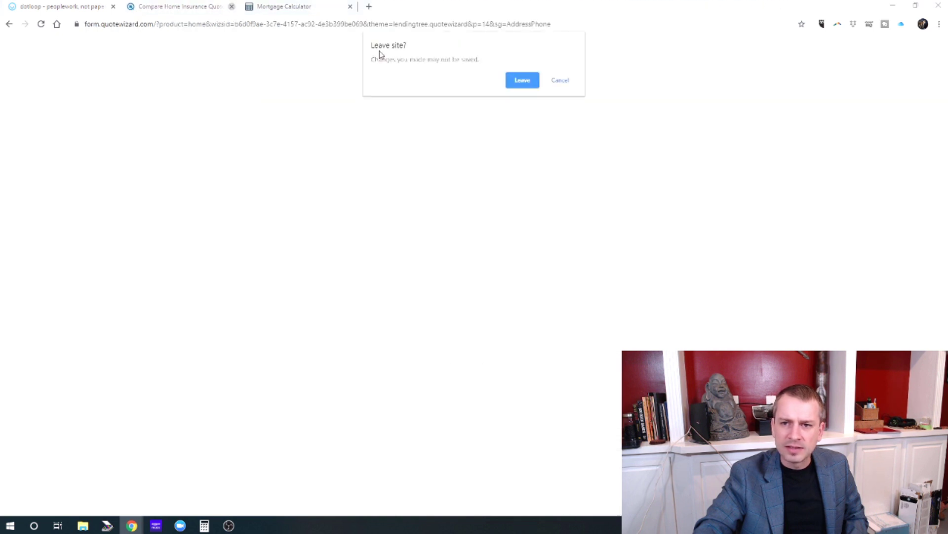
left_click(525, 84)
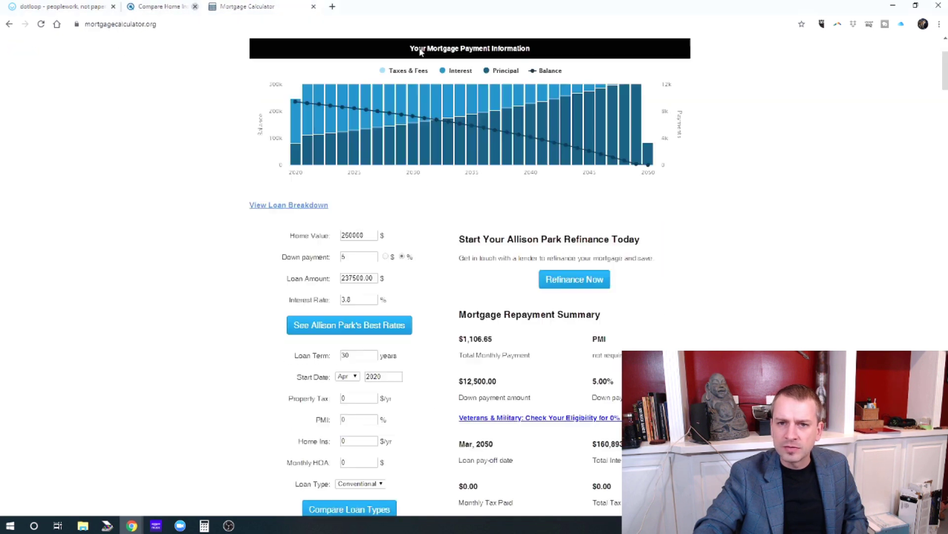
- Search 'transfer tax rates allegheny county' and open the Allegheny County rates page
left_click(144, 24)
triple_click(145, 25)
double_click(145, 26)
triple_click(146, 29)
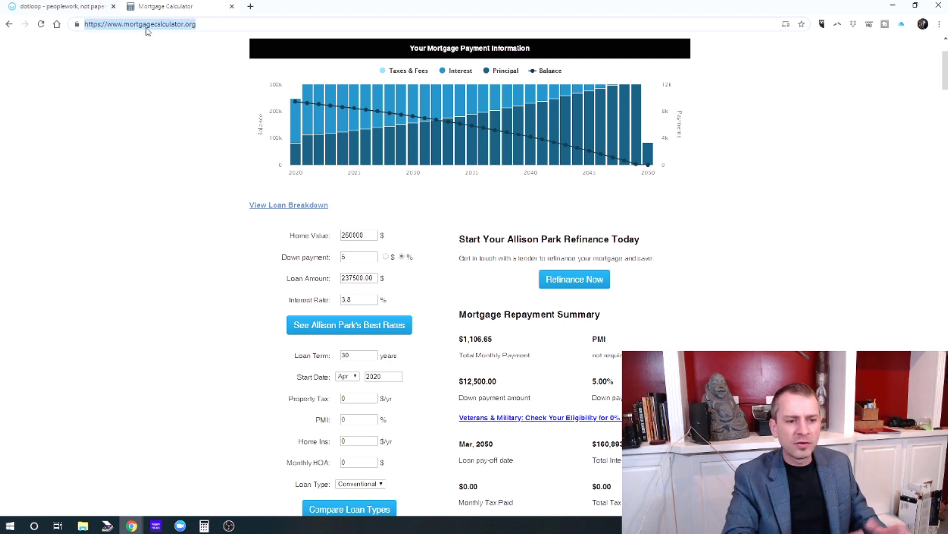
type("tran")
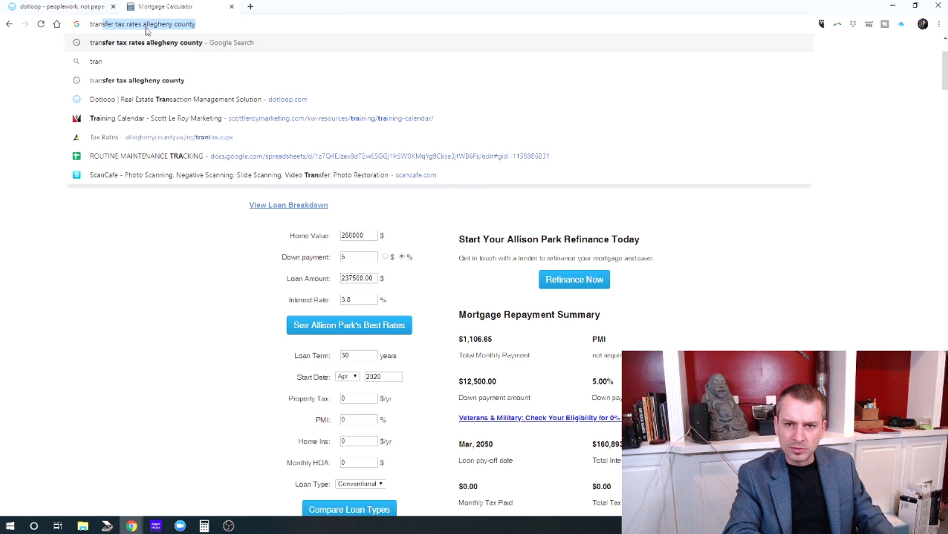
type("sfer tax rates allegheny county")
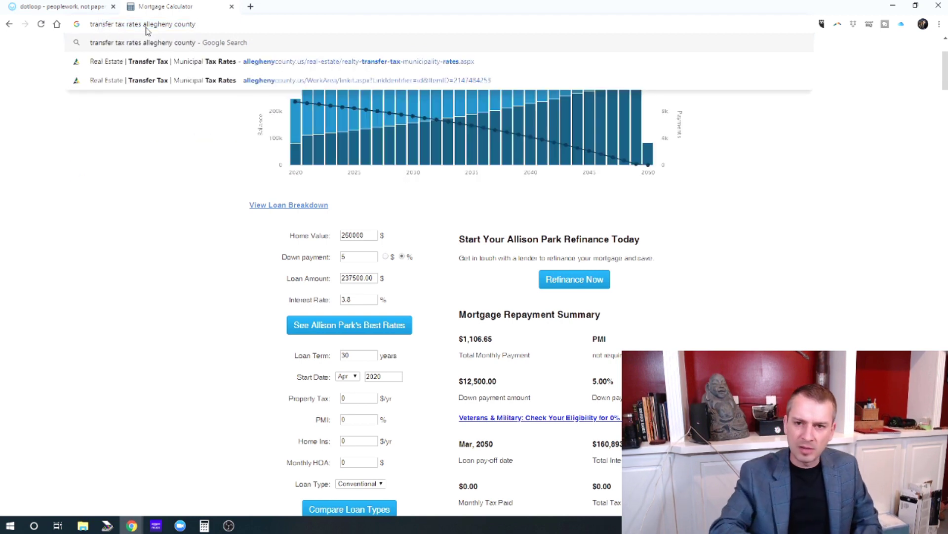
key("Return")
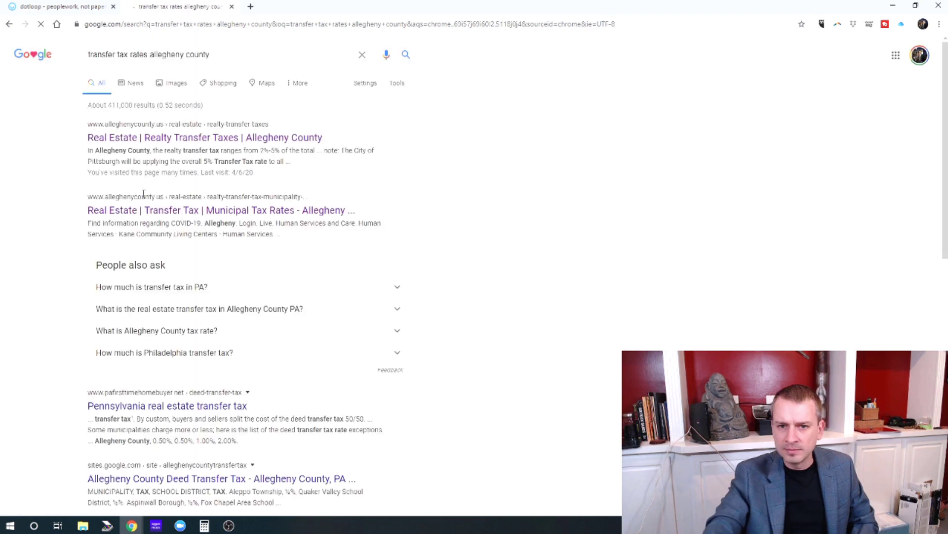
scroll(54, 187, "down", 2)
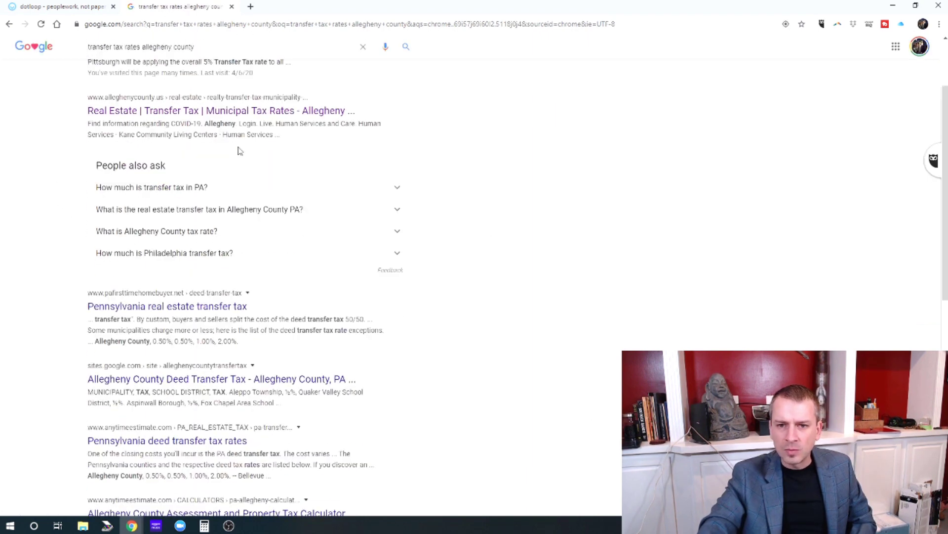
left_click(308, 118)
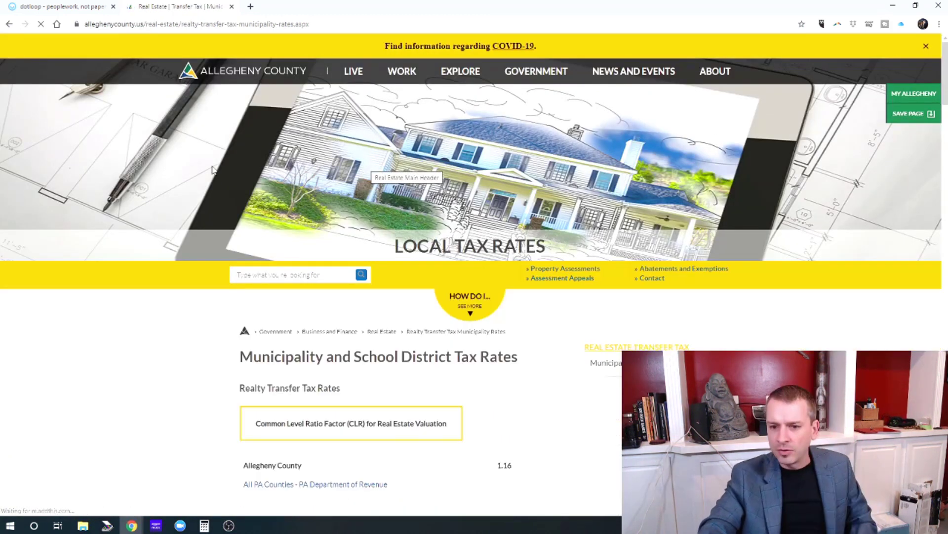
- Locate the Hampton Twp row and highlight its 1% municipal transfer tax rate
scroll(191, 208, "down", 8)
scroll(634, 279, "down", 6)
scroll(209, 186, "down", 2)
scroll(209, 179, "down", 10)
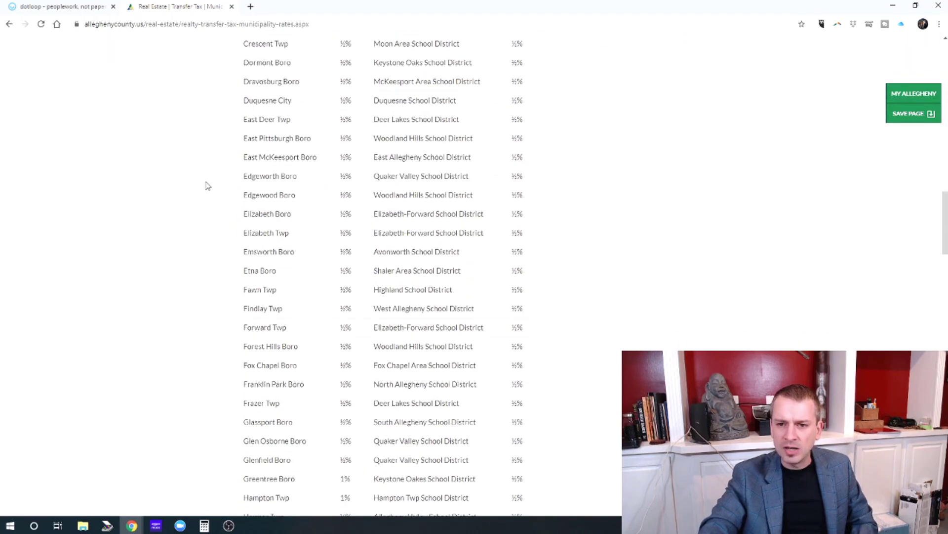
scroll(174, 183, "down", 1)
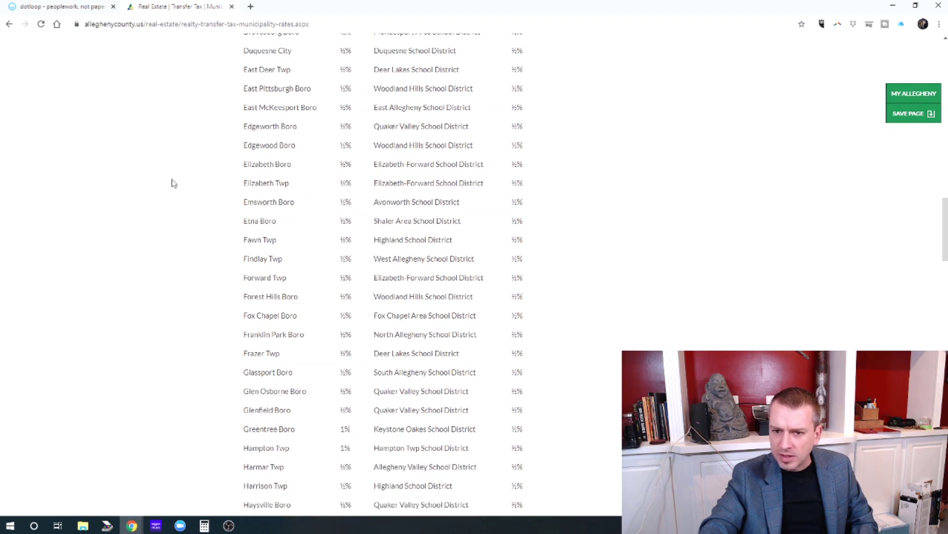
scroll(168, 274, "up", 2)
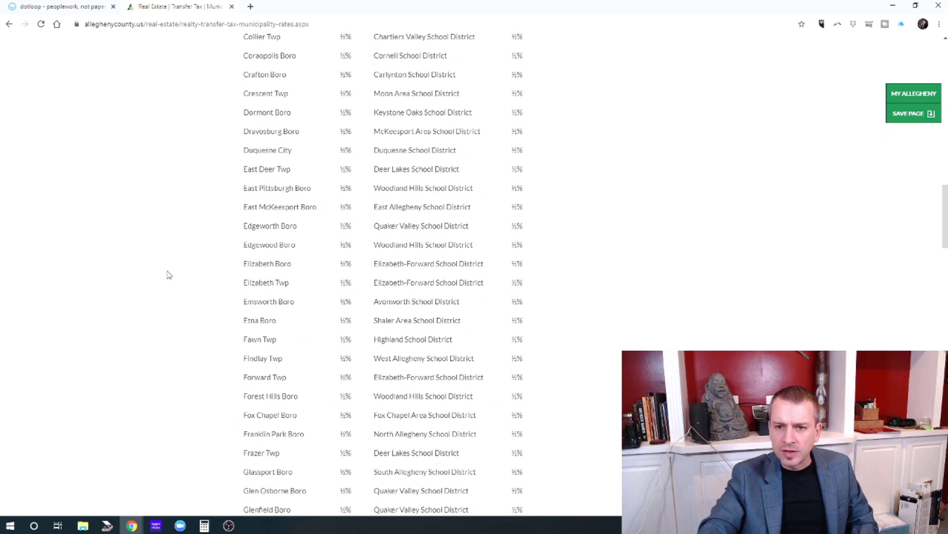
scroll(194, 101, "down", 8)
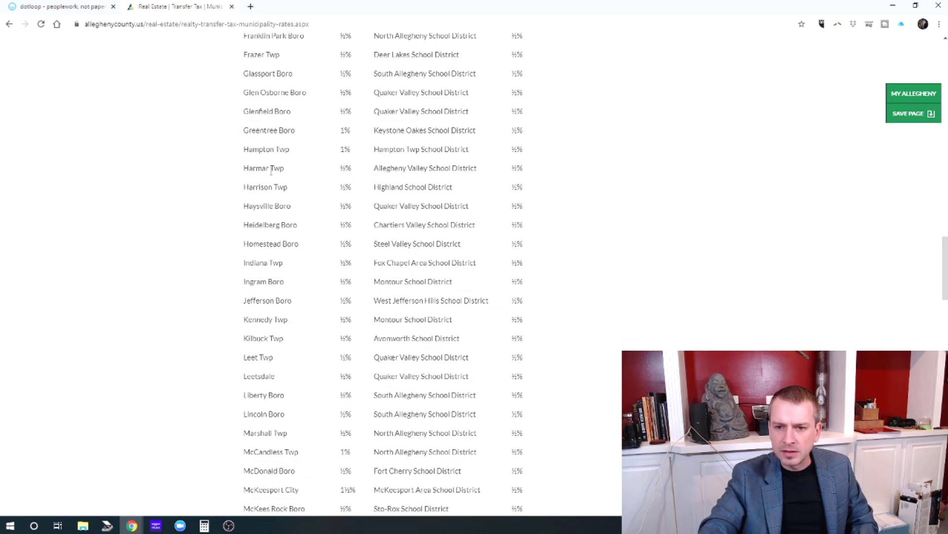
left_click_drag(335, 153, 371, 154)
left_click_drag(495, 150, 543, 156)
left_click(537, 154)
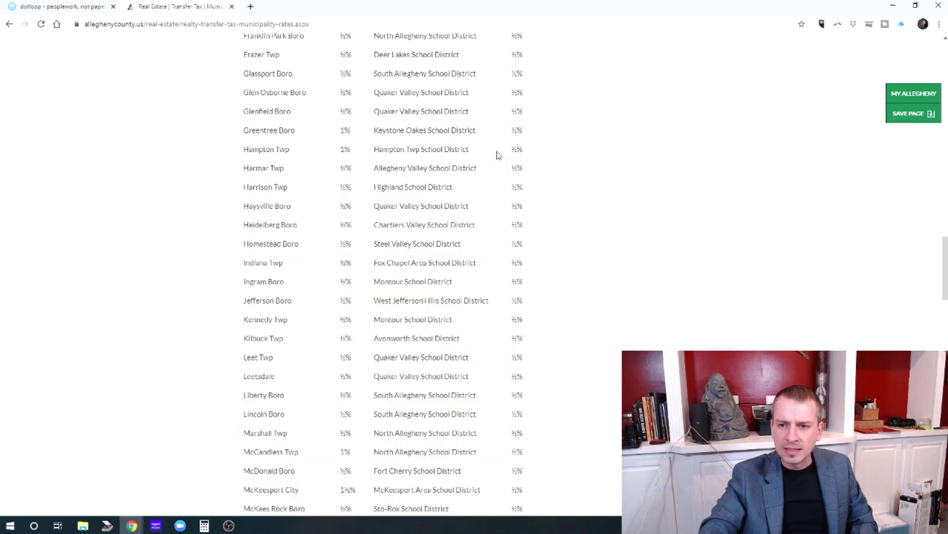
scroll(498, 154, "up", 20)
scroll(496, 166, "down", 5)
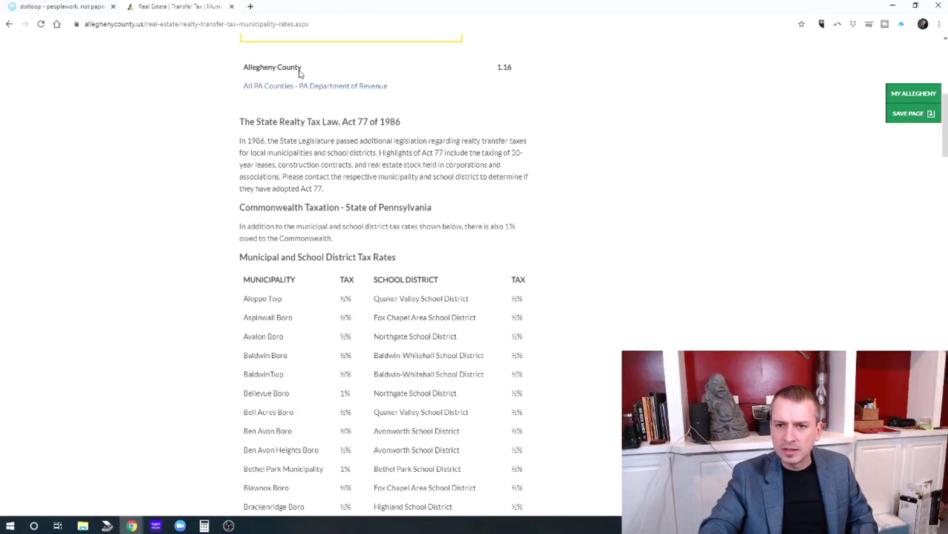
scroll(494, 123, "up", 2)
scroll(499, 124, "down", 3)
scroll(559, 284, "down", 19)
scroll(563, 287, "down", 10)
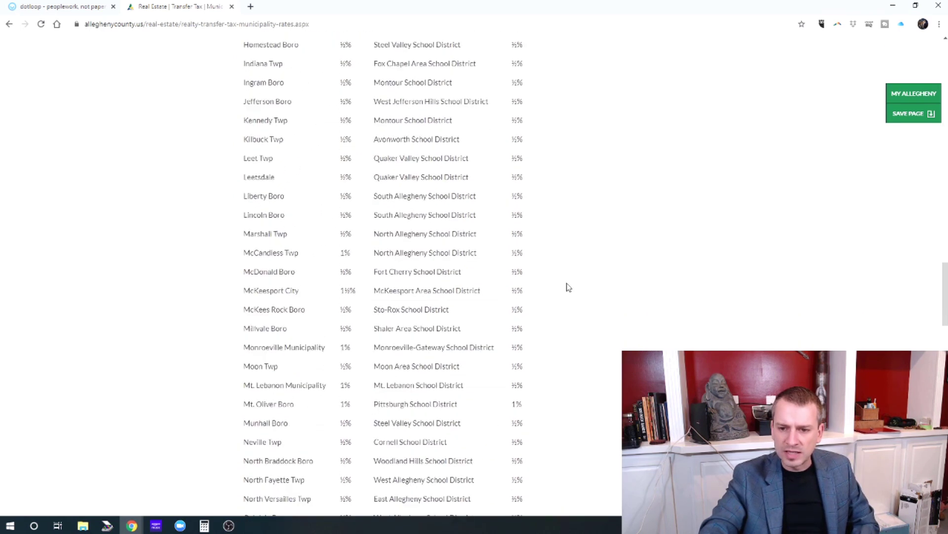
scroll(516, 247, "up", 6)
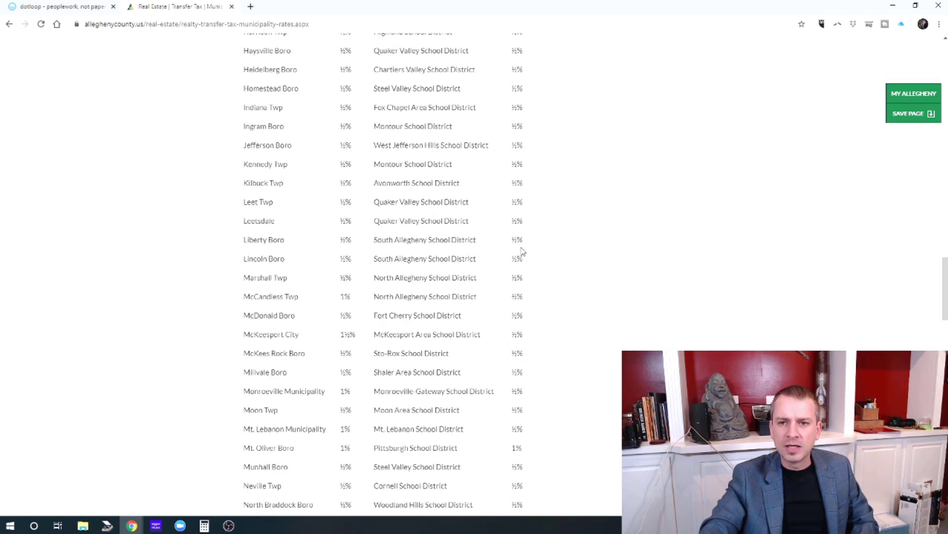
scroll(345, 106, "up", 1)
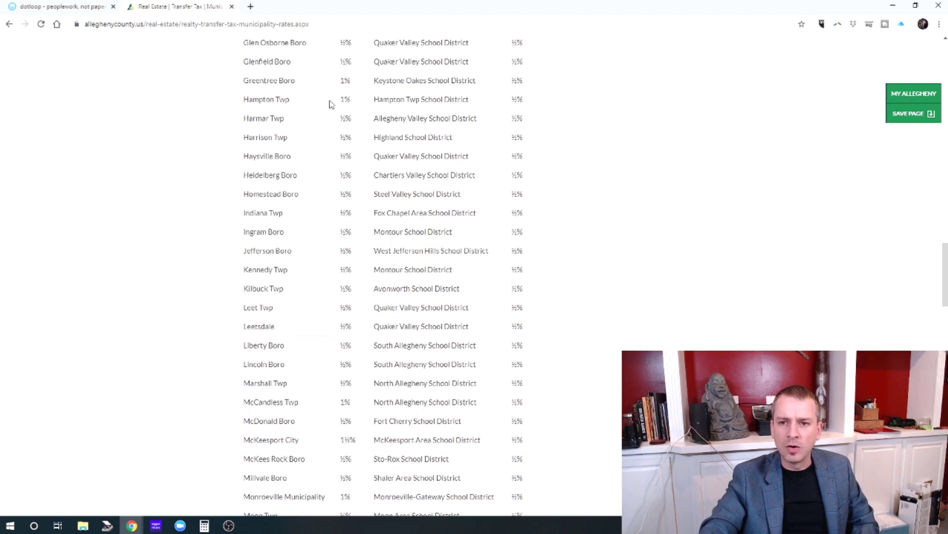
left_click_drag(331, 104, 354, 108)
left_click(509, 102)
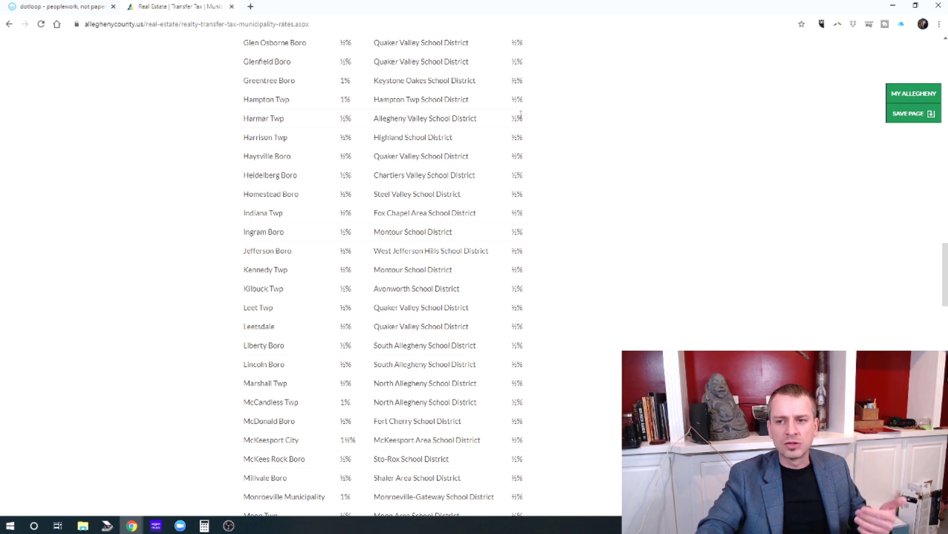
- Compute 250000 × 0.0125 in Calculator and enter 3125 as the Transfer Tax amount
left_click(77, 8)
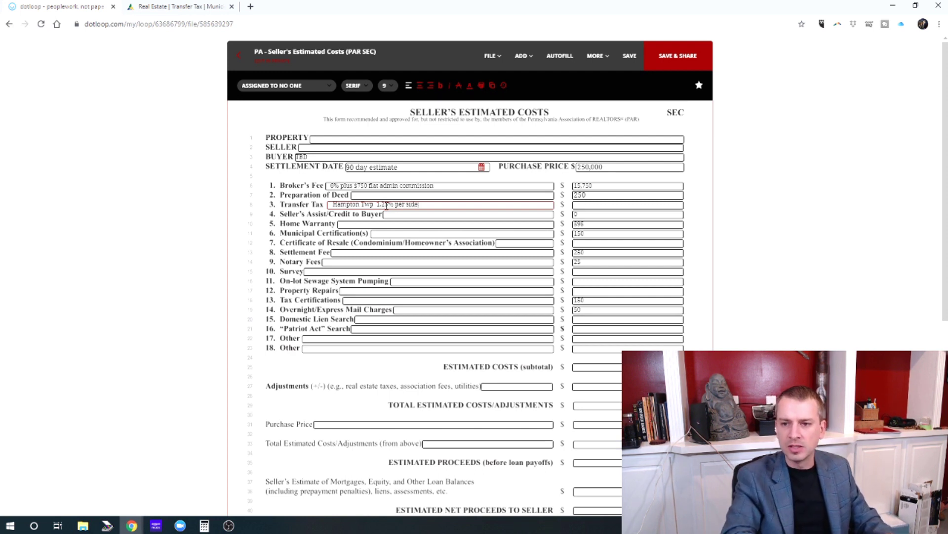
left_click(587, 204)
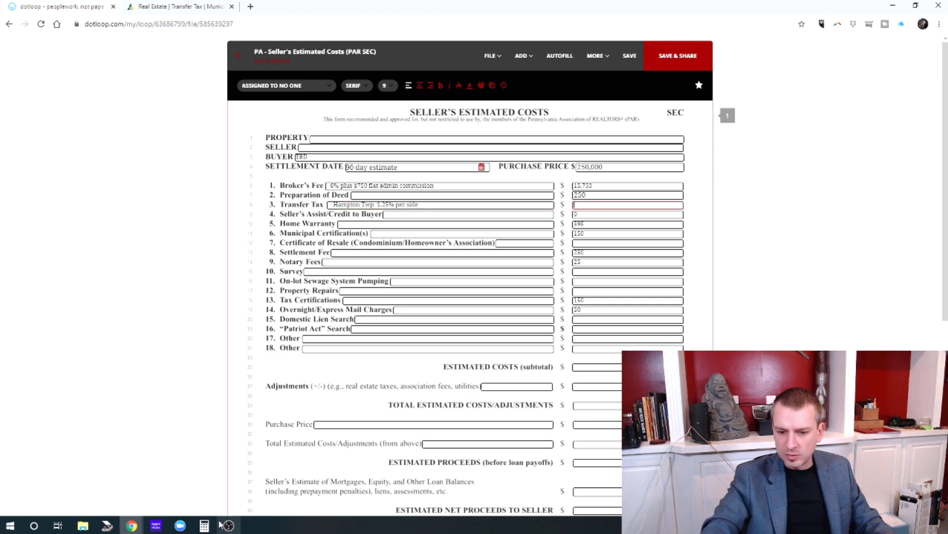
left_click(204, 525)
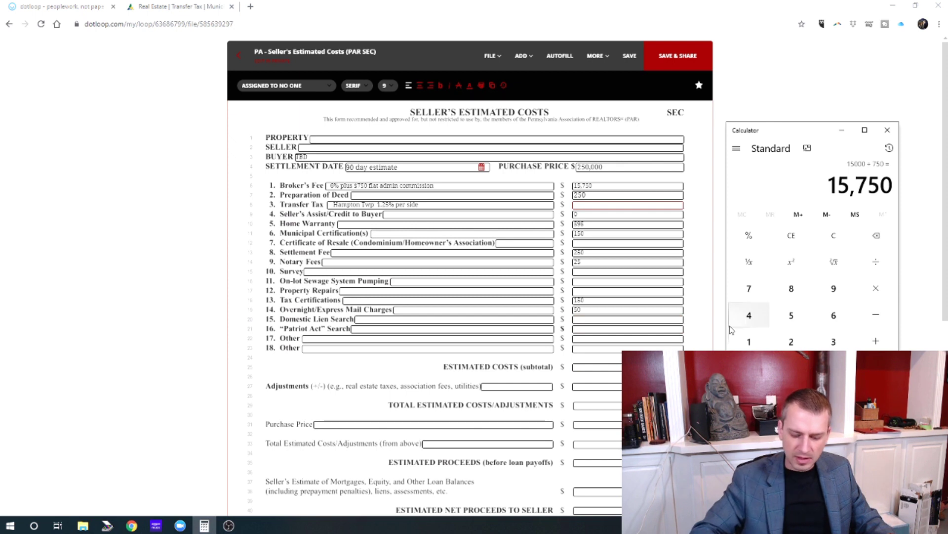
type("2500000")
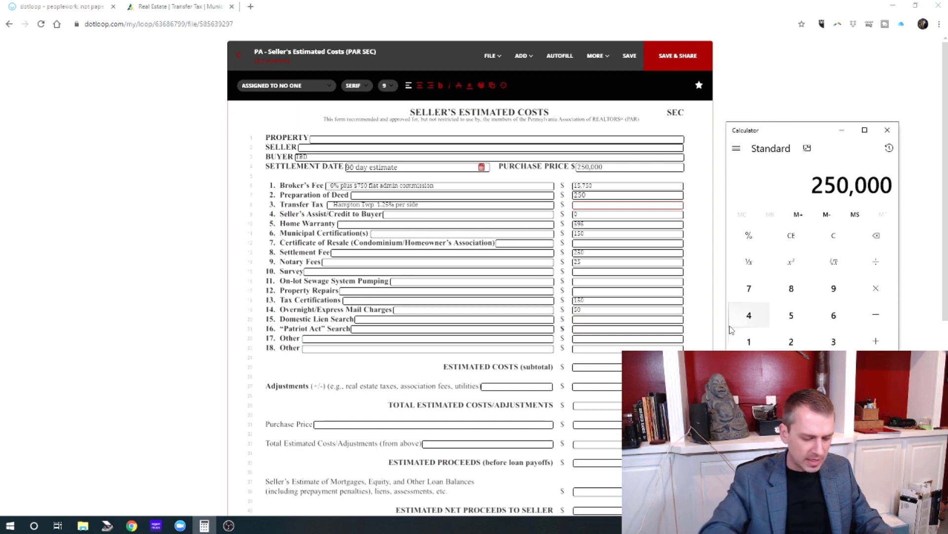
type("*0.0125")
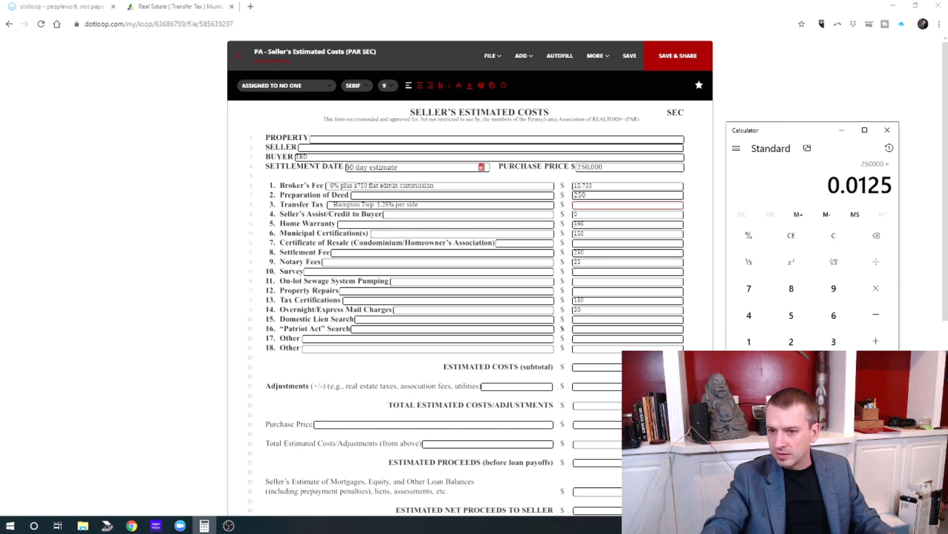
key("Return")
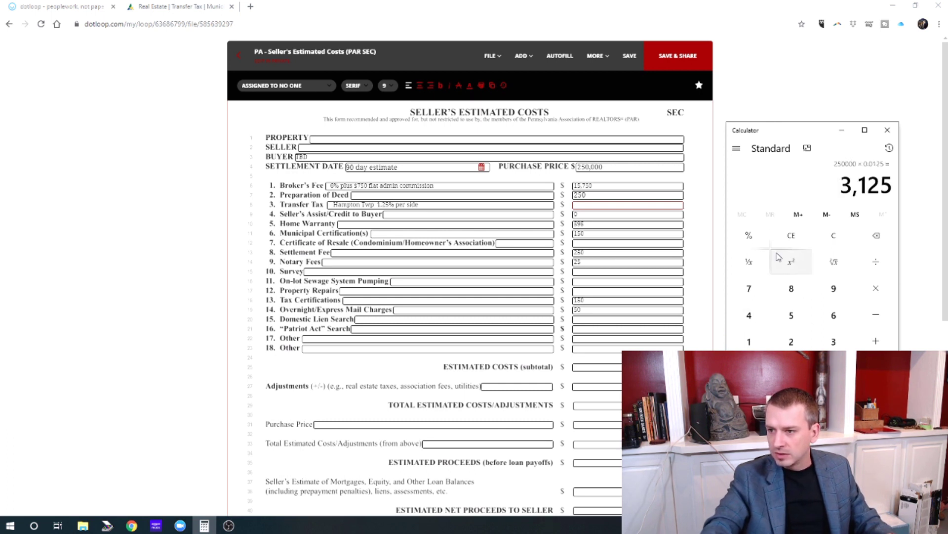
left_click(598, 205)
type("3125")
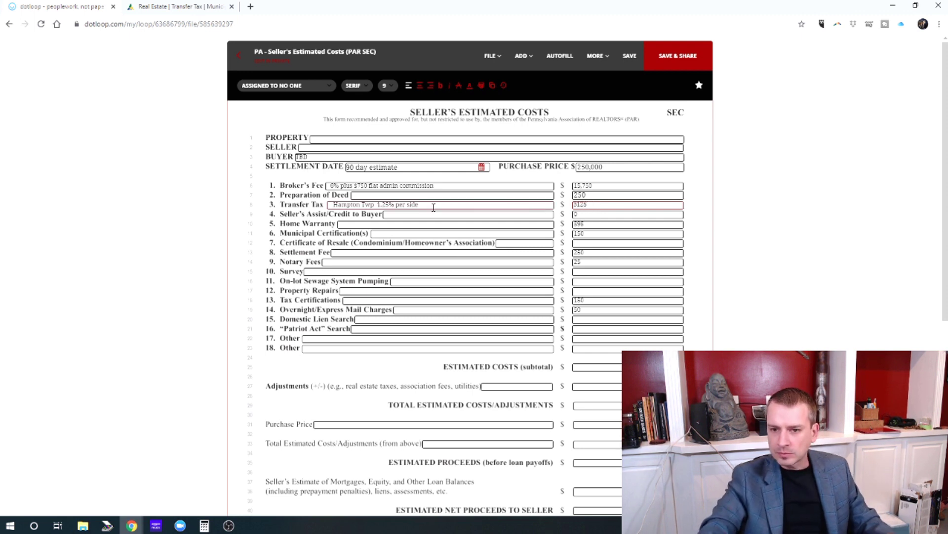
- Check the Seller's Assist amount of 0 and the Home Warranty amount of 595
left_click(453, 215)
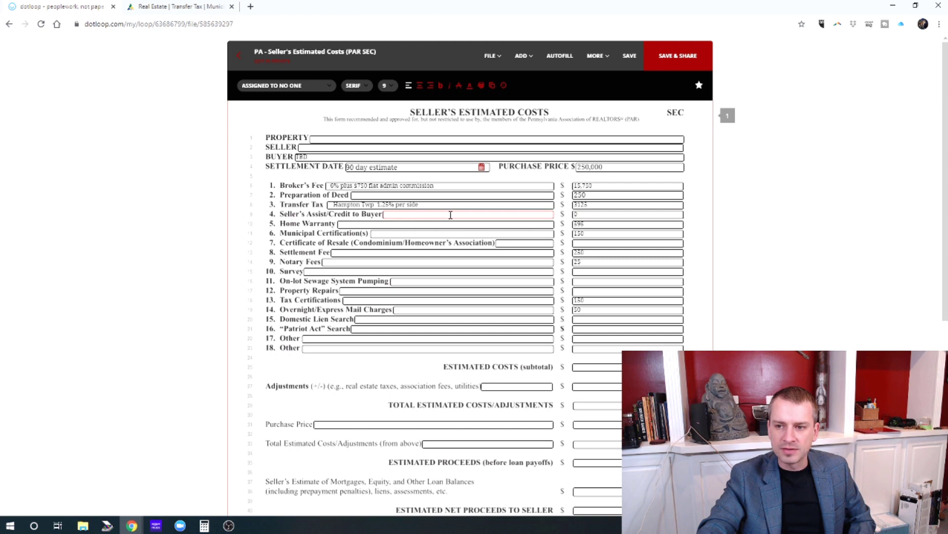
left_click(598, 213)
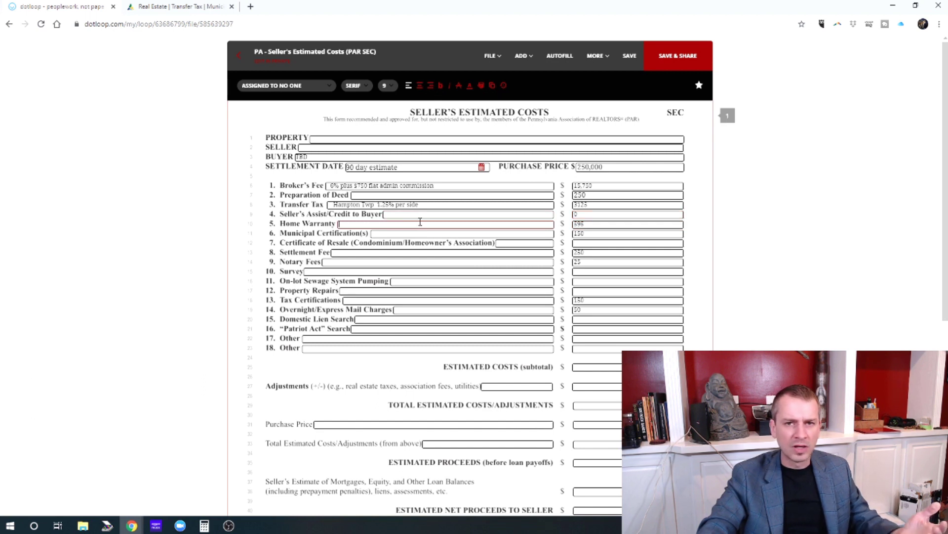
left_click(589, 225)
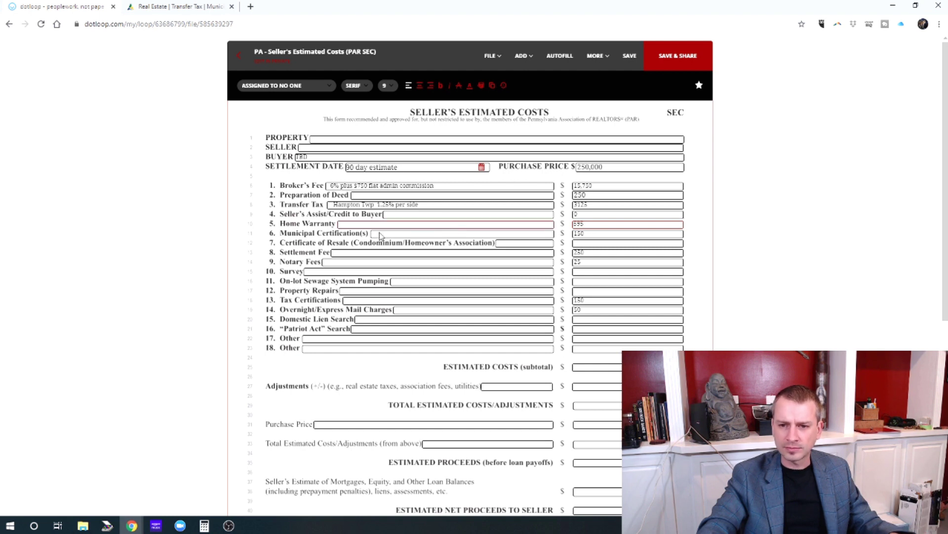
left_click(508, 234)
- Change the Municipal Certification amount from 150 to 175
left_click(580, 231)
type("175")
left_click(529, 234)
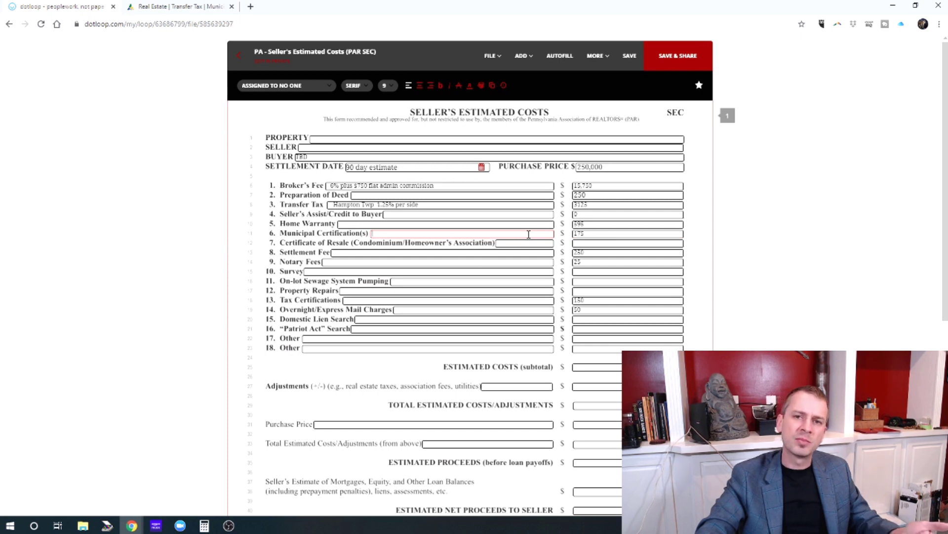
key("Tab")
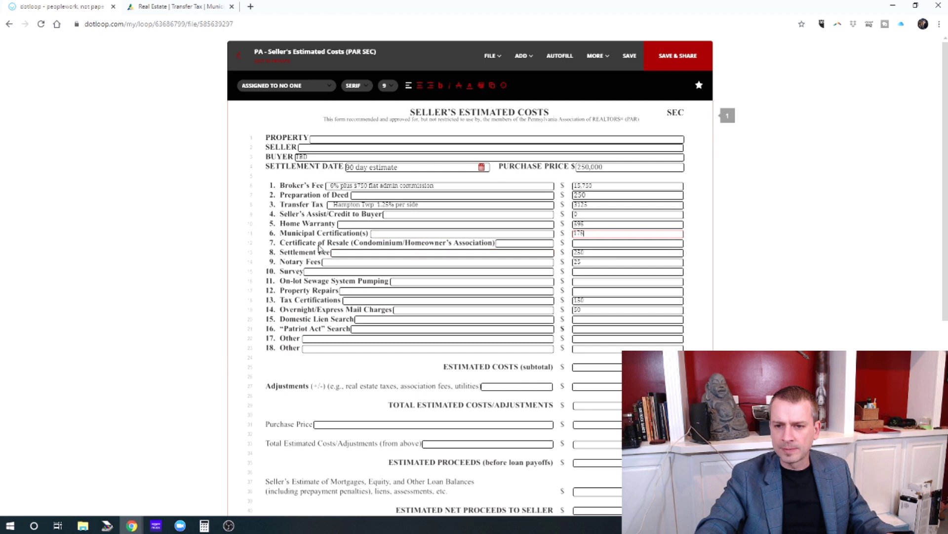
left_click(574, 243)
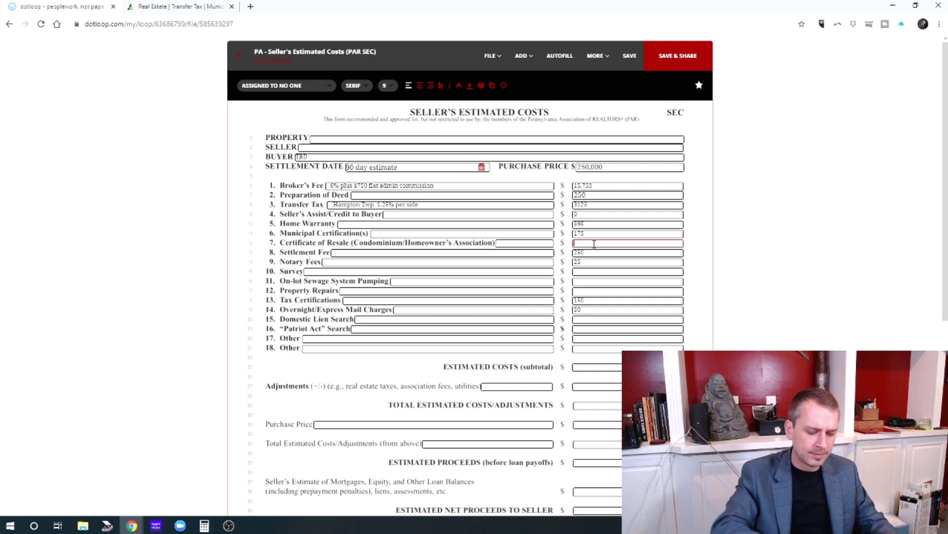
- Enter 0 for Certificate of Resale and review the 250 Settlement Fee and Notary Fees
type("0")
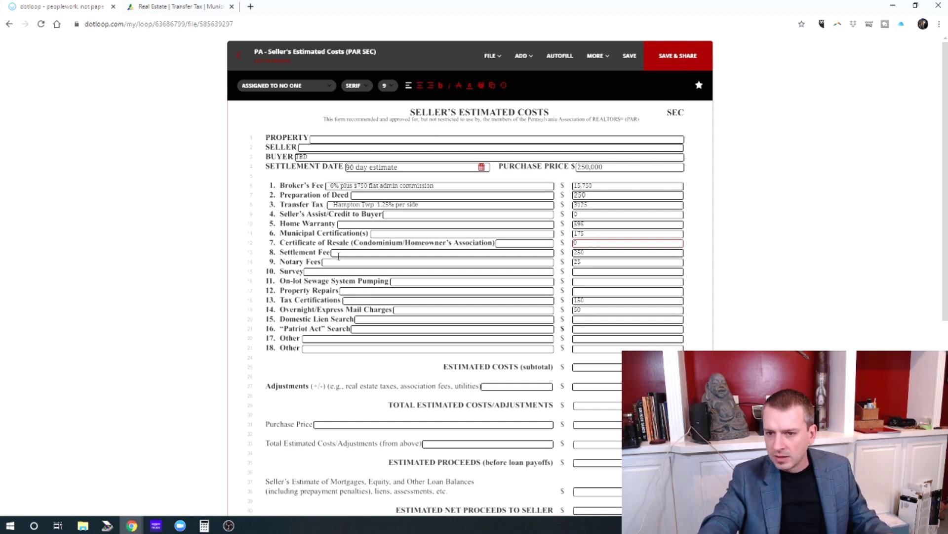
left_click(527, 252)
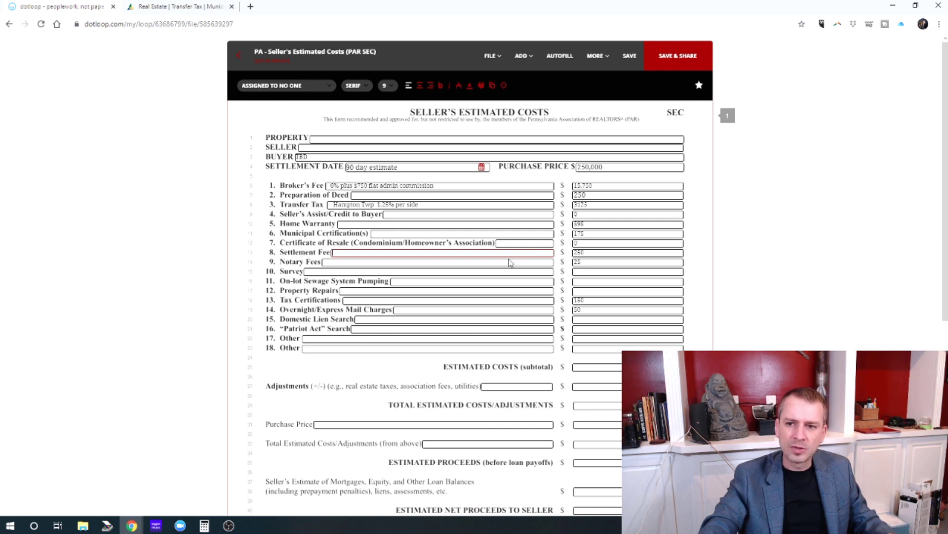
left_click(587, 253)
left_click_drag(585, 253, 572, 254)
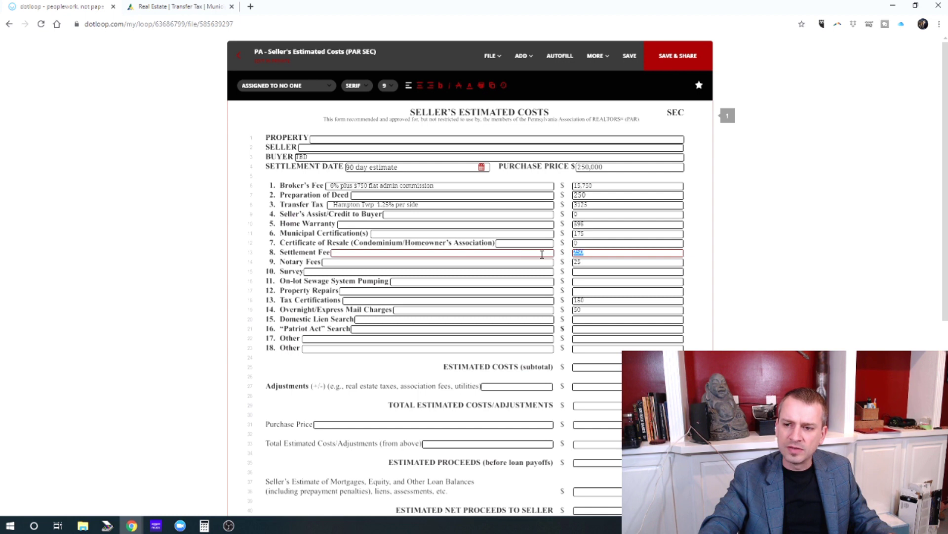
left_click(586, 263)
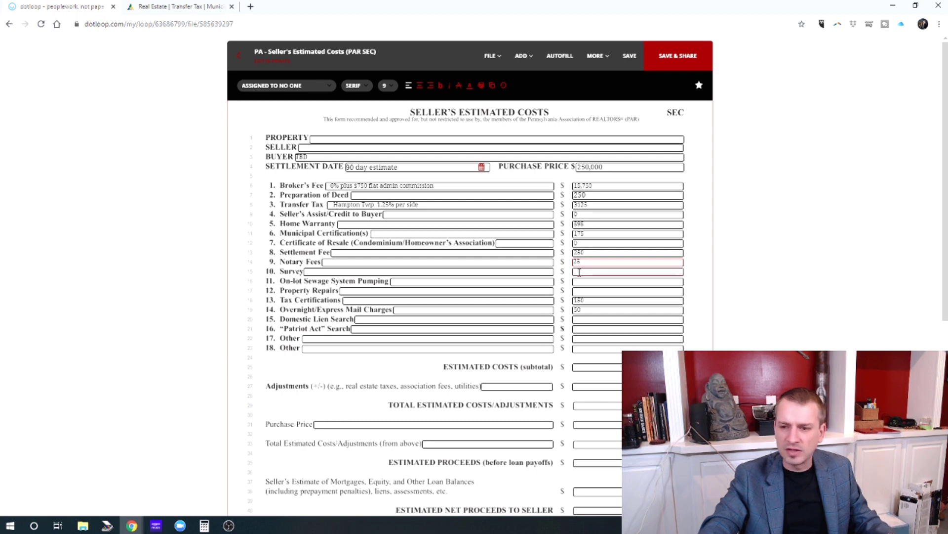
- Zero out Survey, On-lot Sewage System Pumping and Property Repairs; set Tax Certifications to 175
left_click(580, 273)
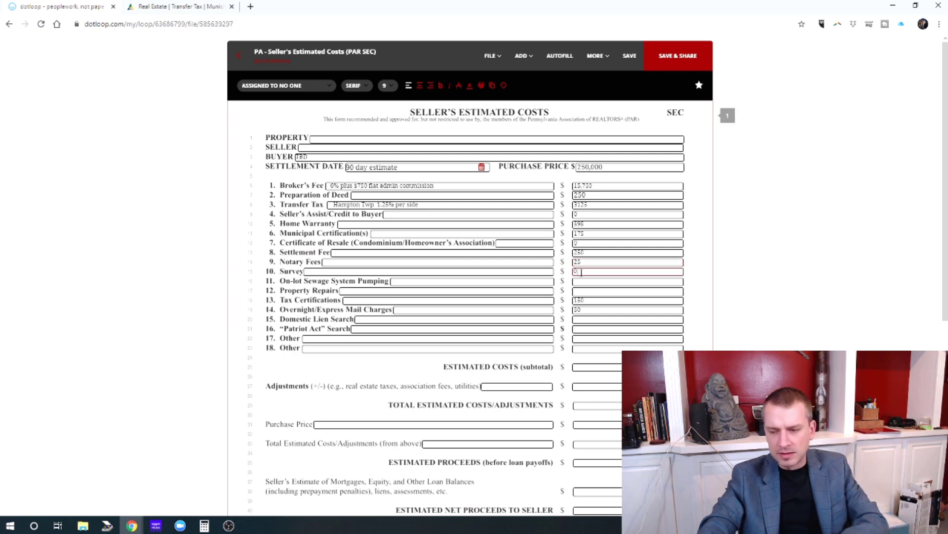
type("0")
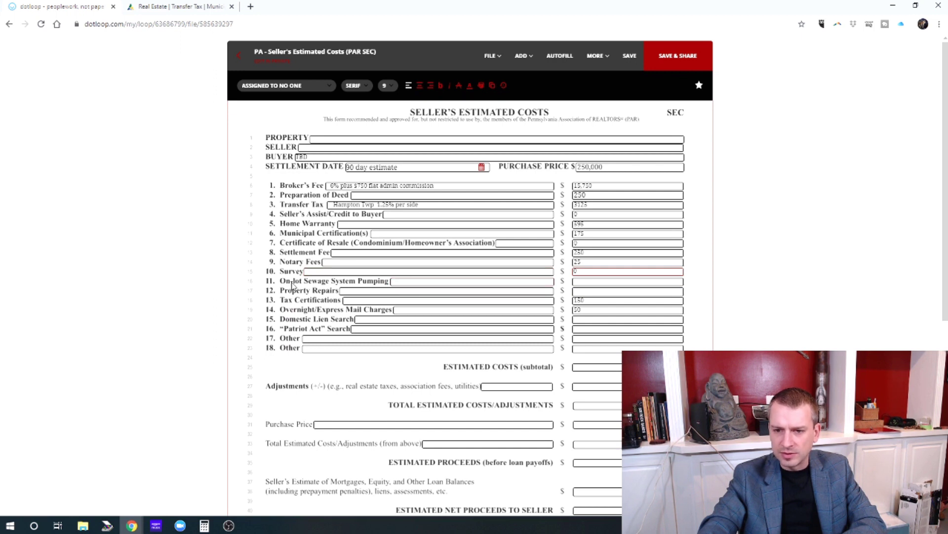
left_click(581, 281)
type("0")
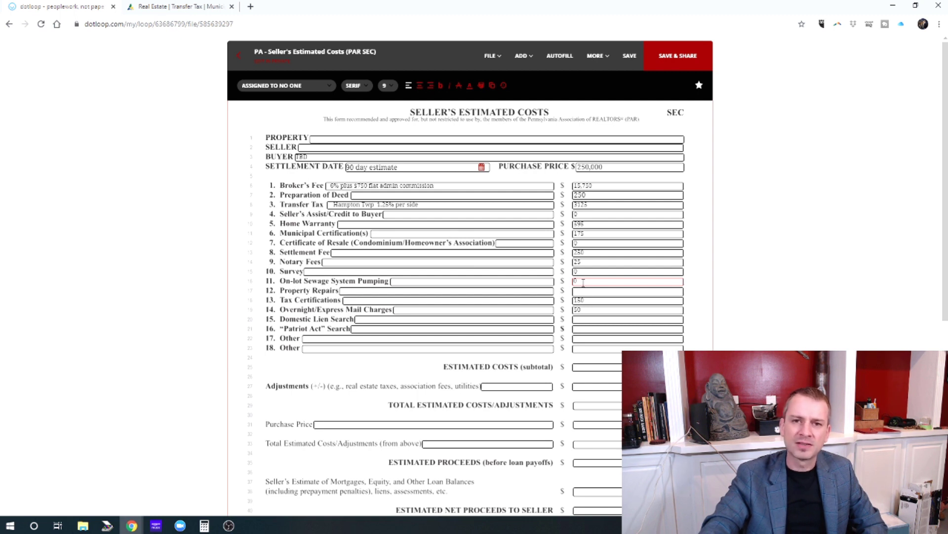
left_click(591, 292)
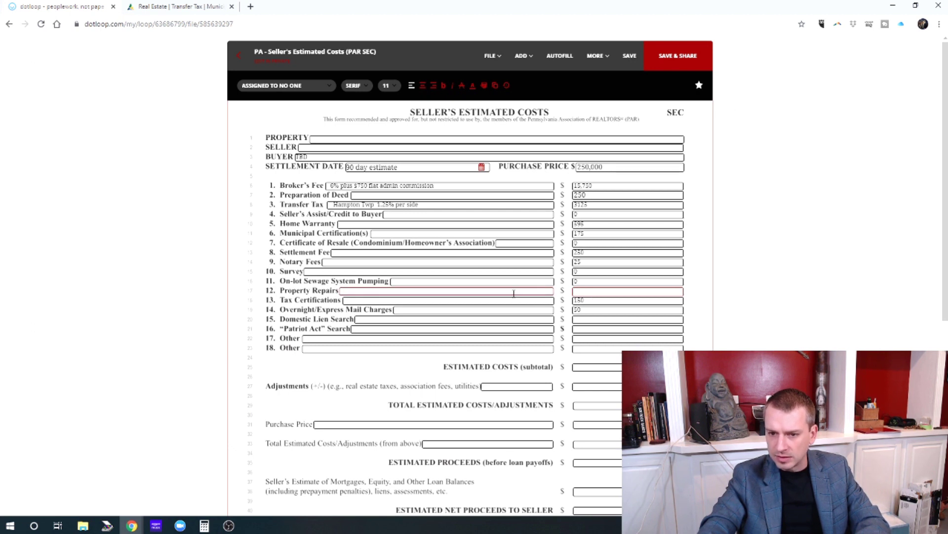
type("0")
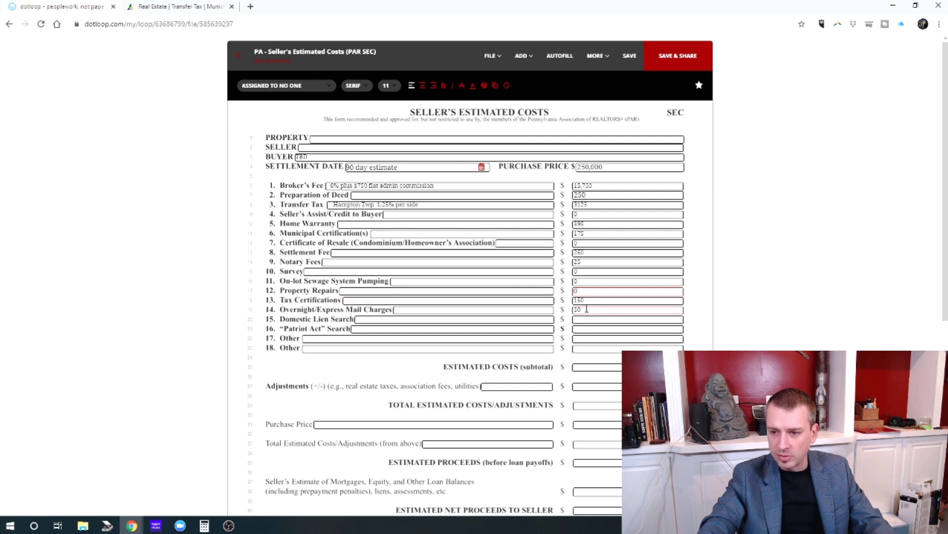
left_click(581, 301)
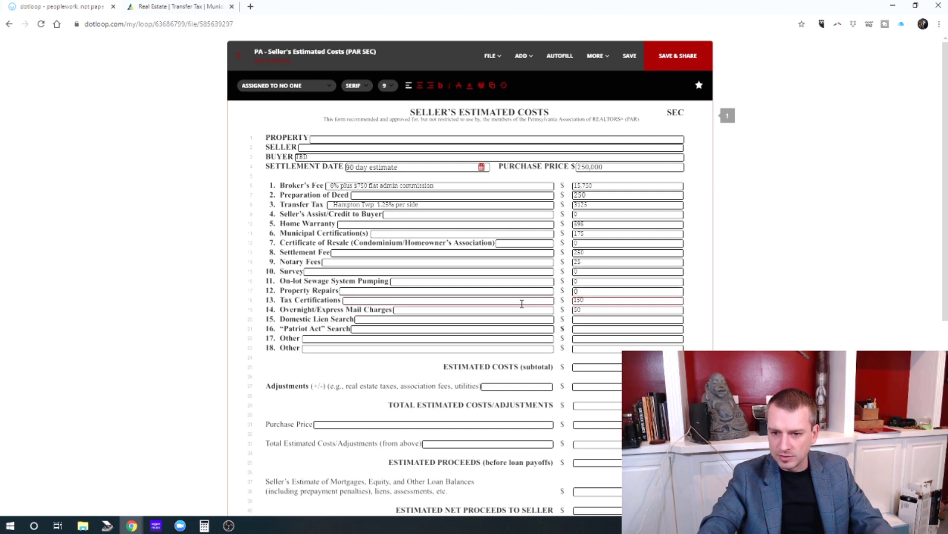
double_click(579, 301)
type("175")
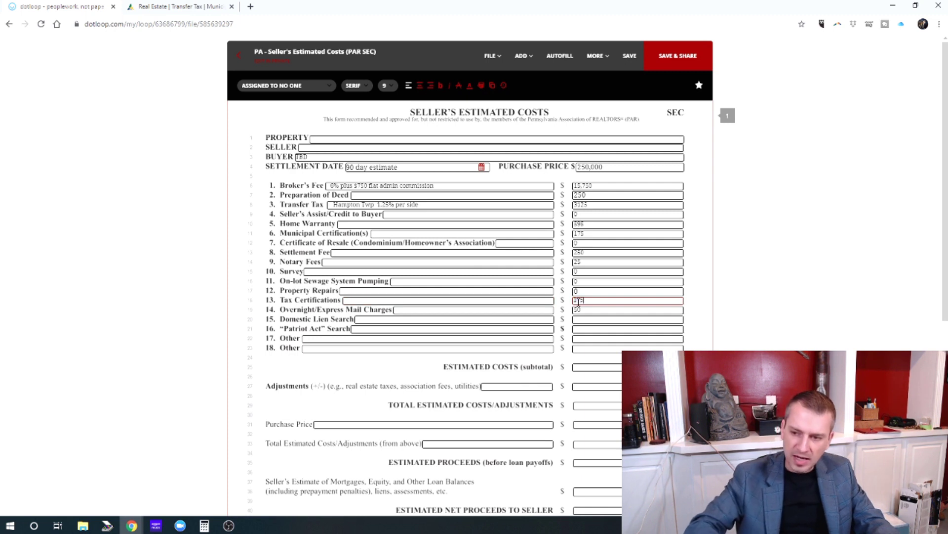
- Enter 0 for Domestic Lien Search, Patriot Act Search and both Other lines, then save the form
left_click(566, 335)
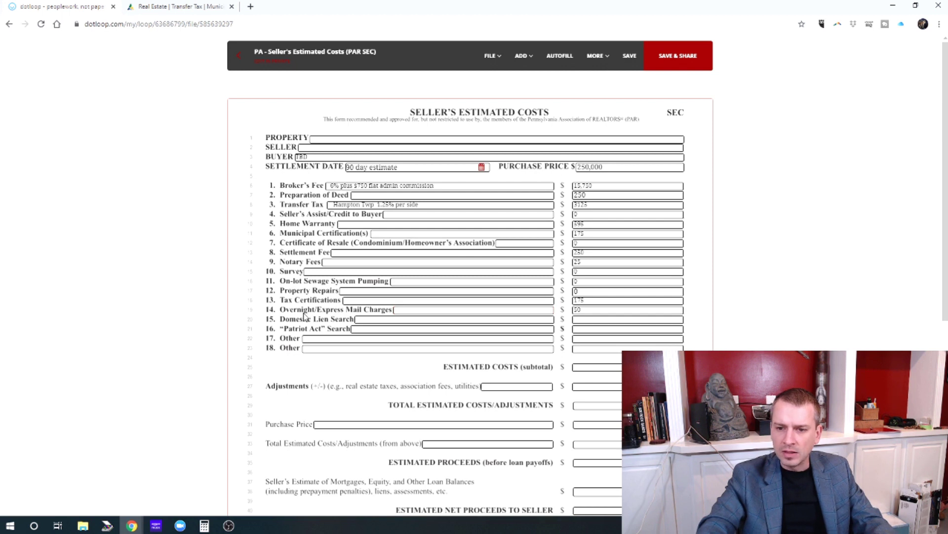
left_click(581, 309)
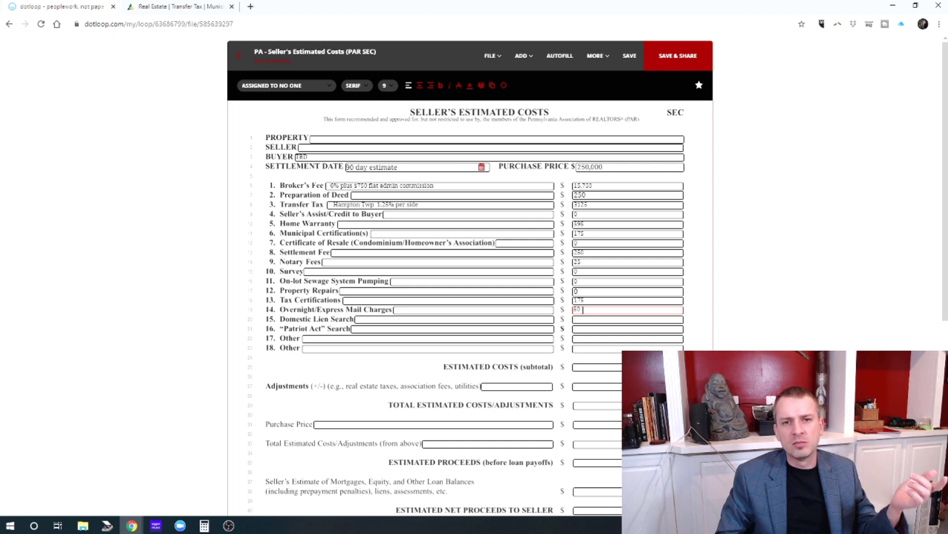
left_click(585, 320)
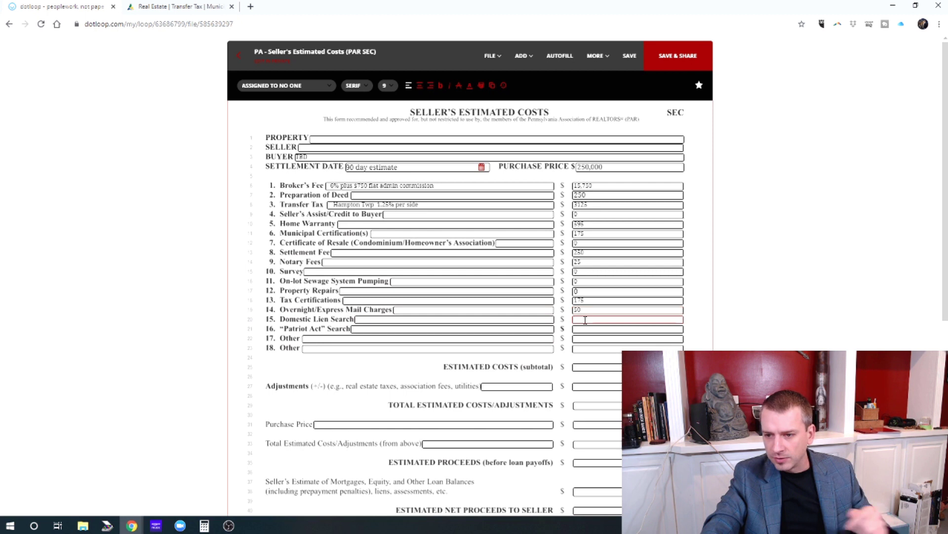
left_click(588, 329)
type("0")
left_click(589, 339)
type("0")
left_click(590, 348)
type("0")
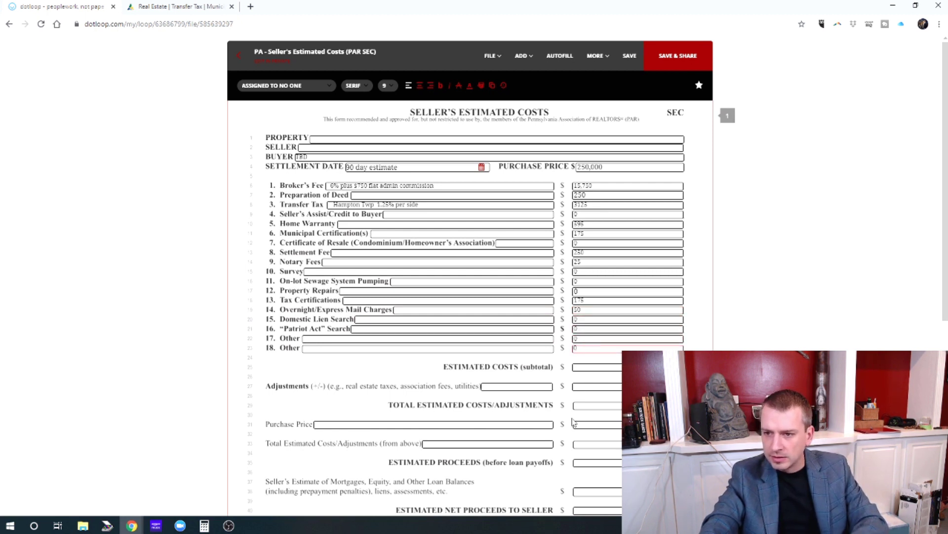
left_click(626, 56)
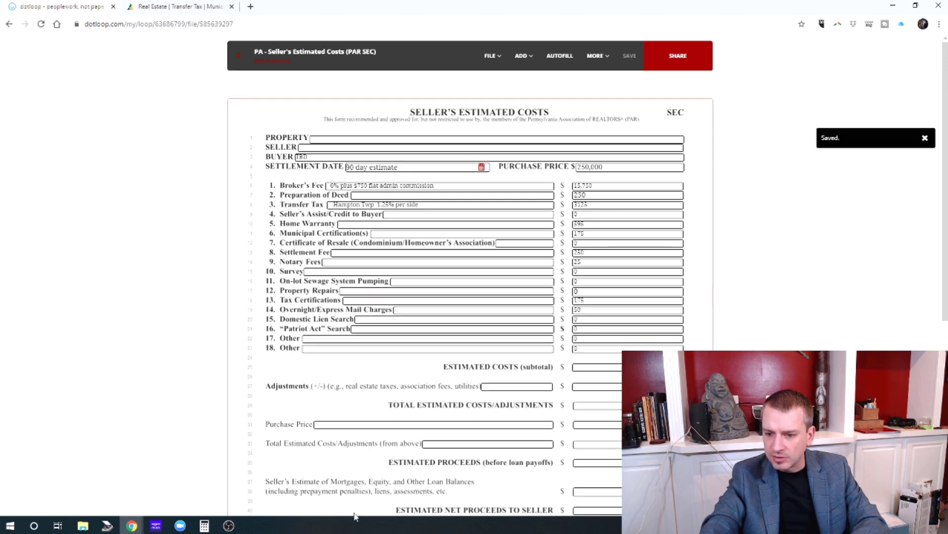
- In Calculator, clear and add 15750+250+3125+595+175+250+25+175+50 for the cost total
left_click(204, 525)
left_click_drag(787, 130, 746, 166)
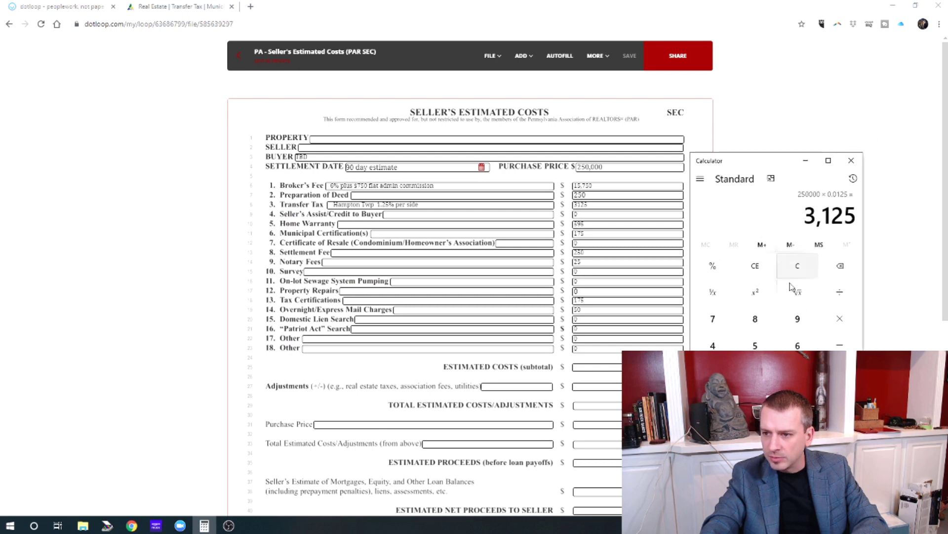
left_click(798, 266)
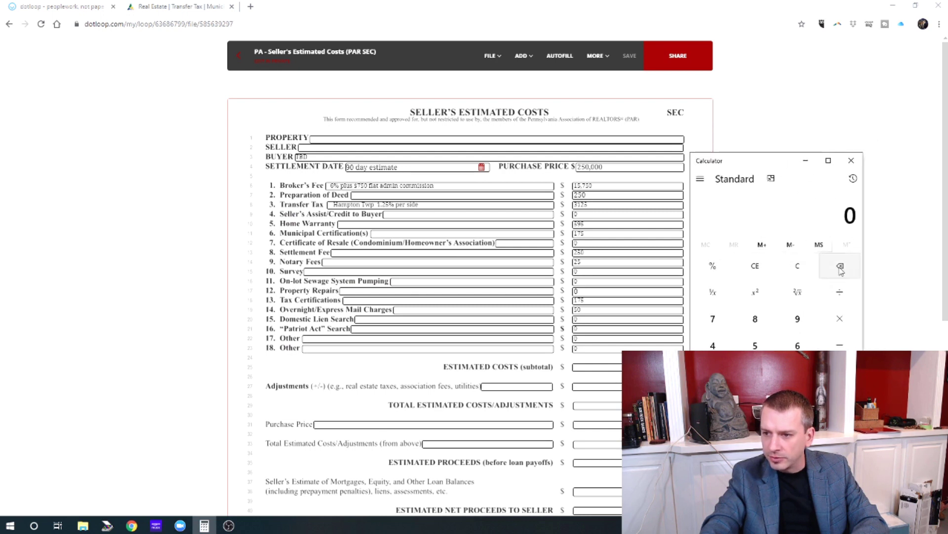
type("1")
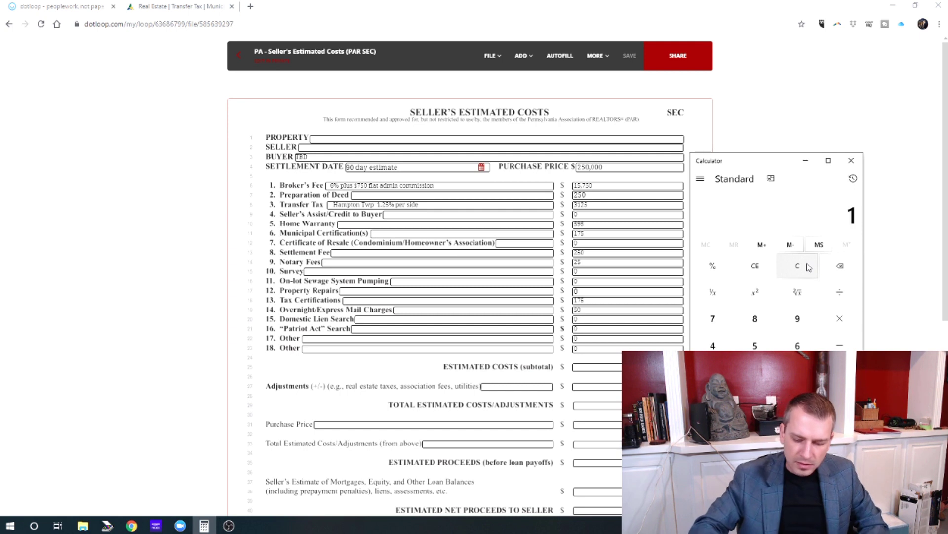
type("5750+")
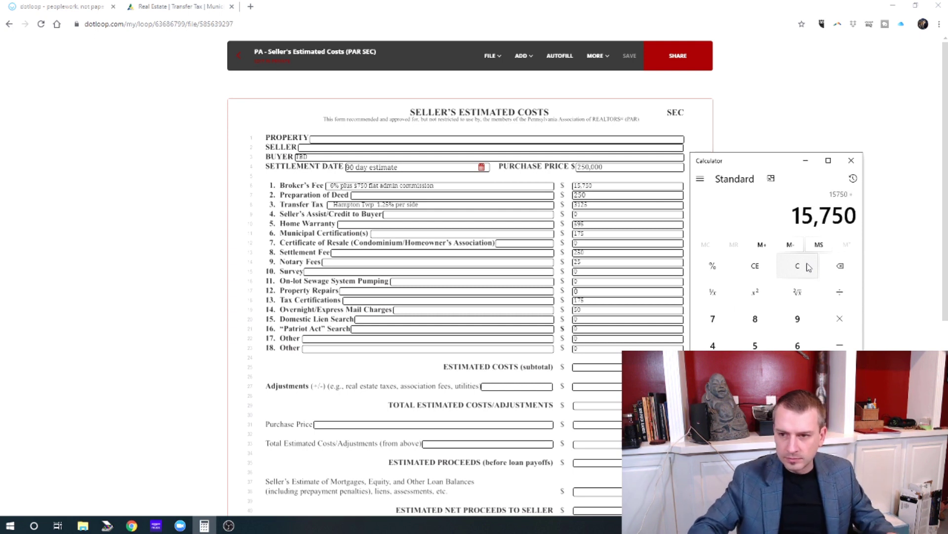
type("250+")
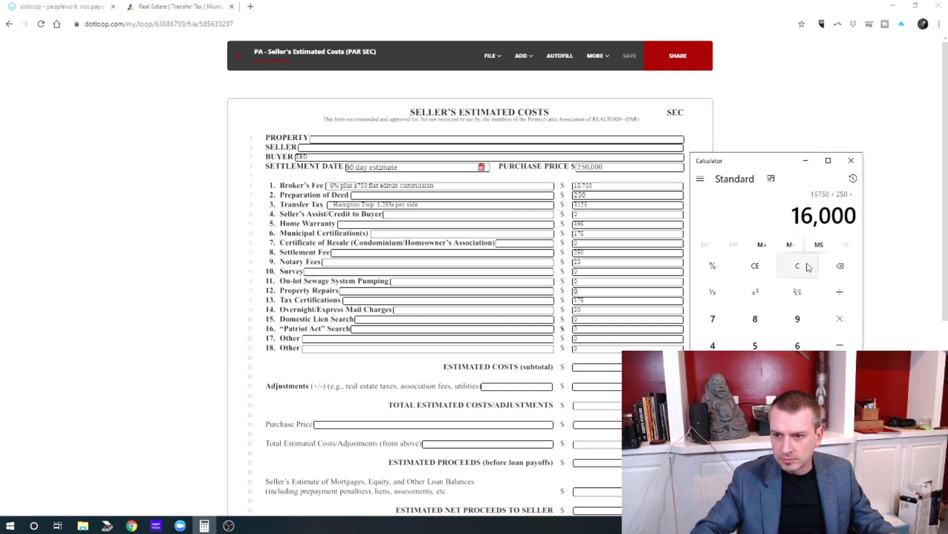
type("3125+")
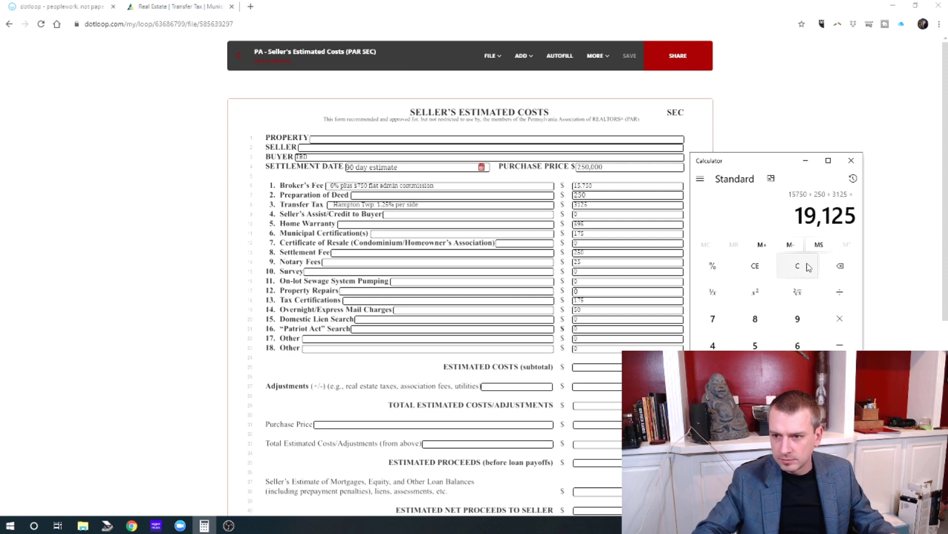
type("595+")
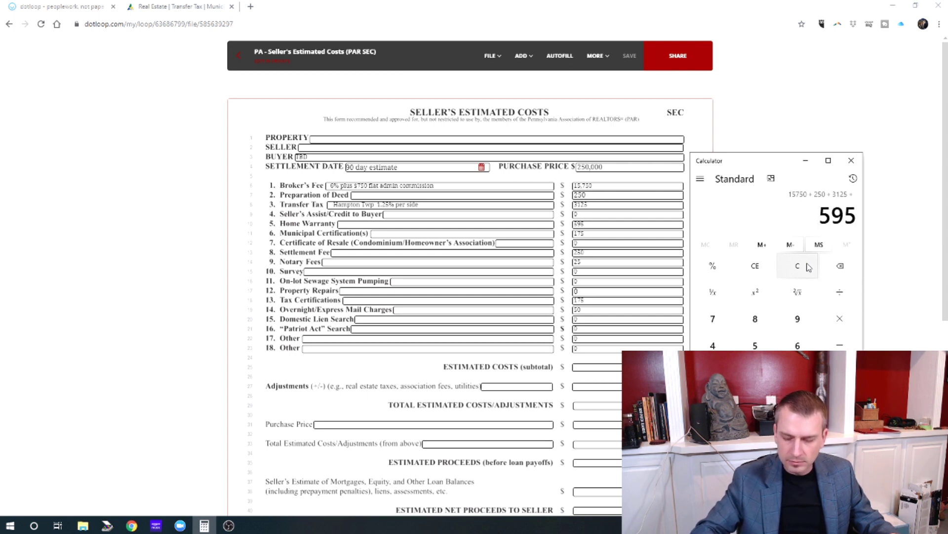
type("175+")
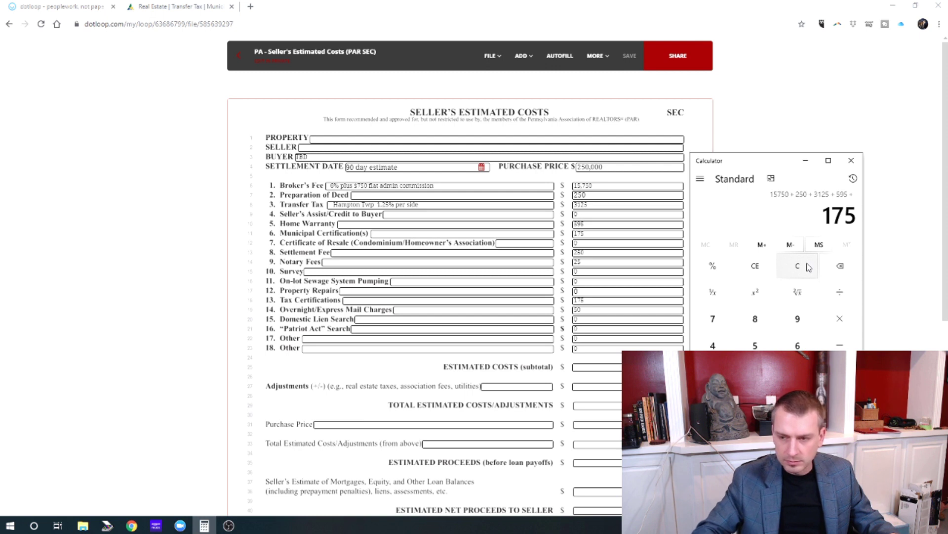
type("250+25")
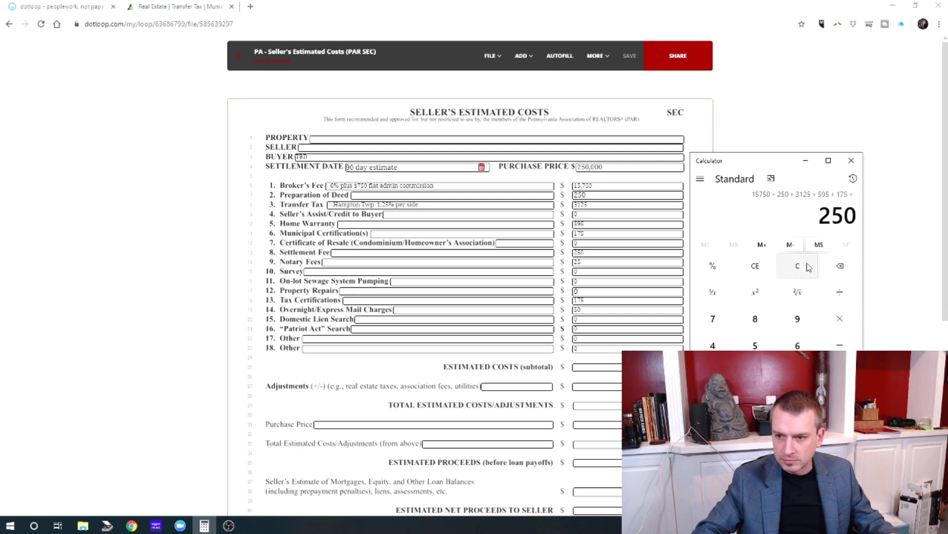
type("+")
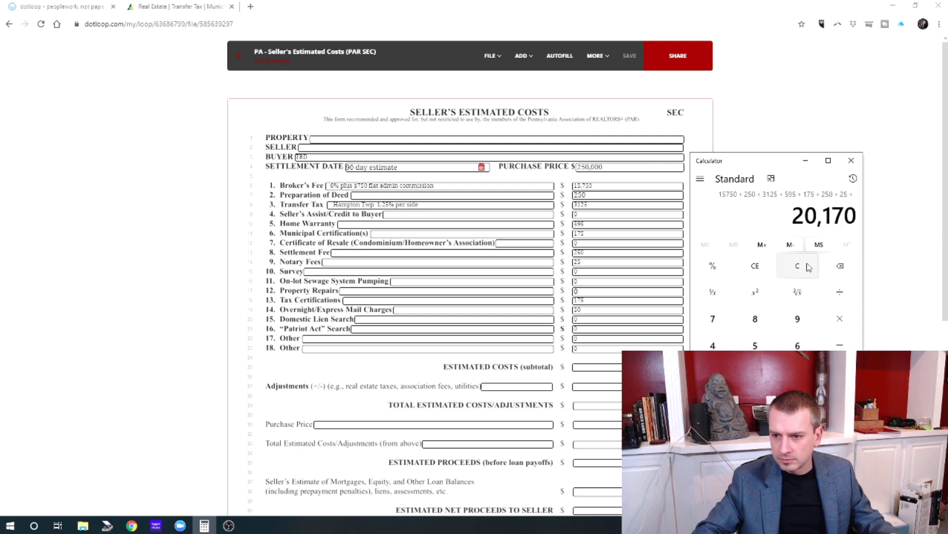
type("175+")
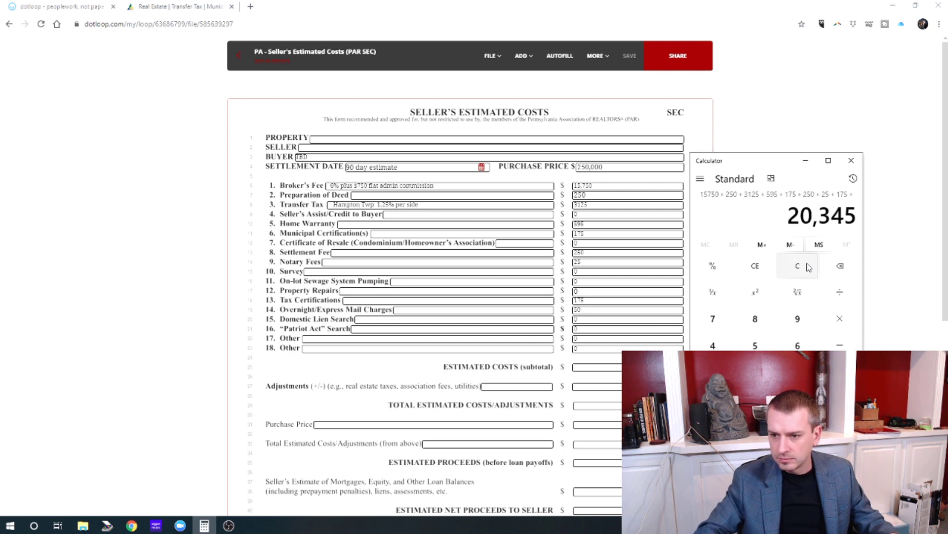
type("50+")
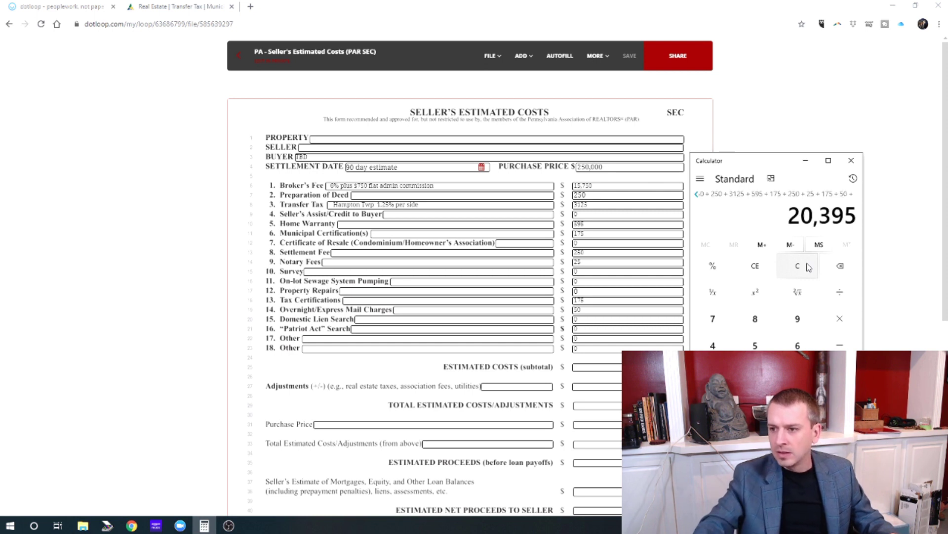
- Enter 20,395 in the Estimated Costs subtotal field and save the form
left_click_drag(793, 161, 802, 96)
left_click(614, 368)
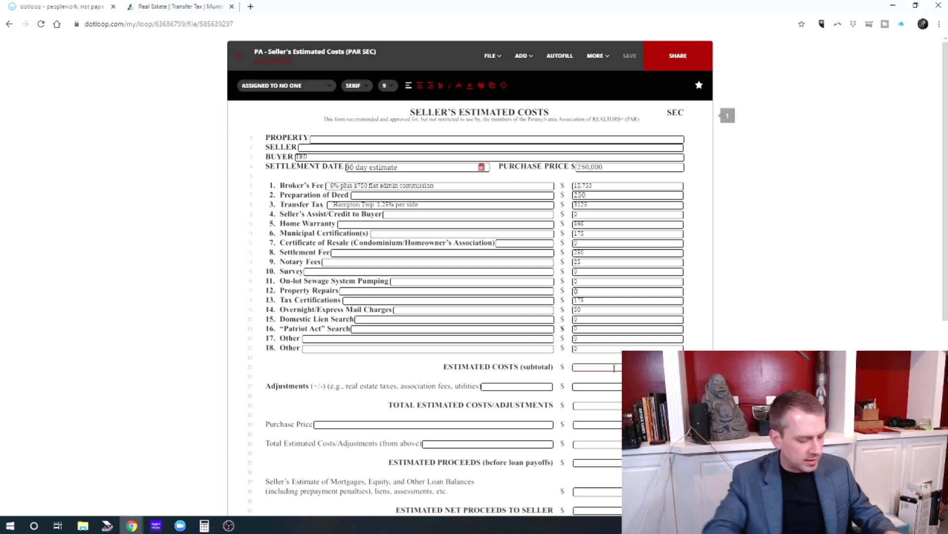
type("20,395")
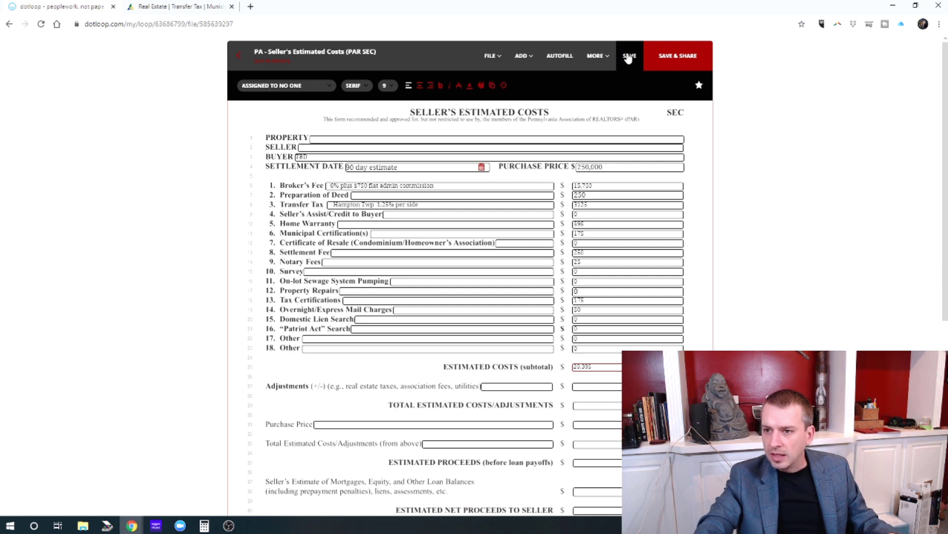
left_click(628, 57)
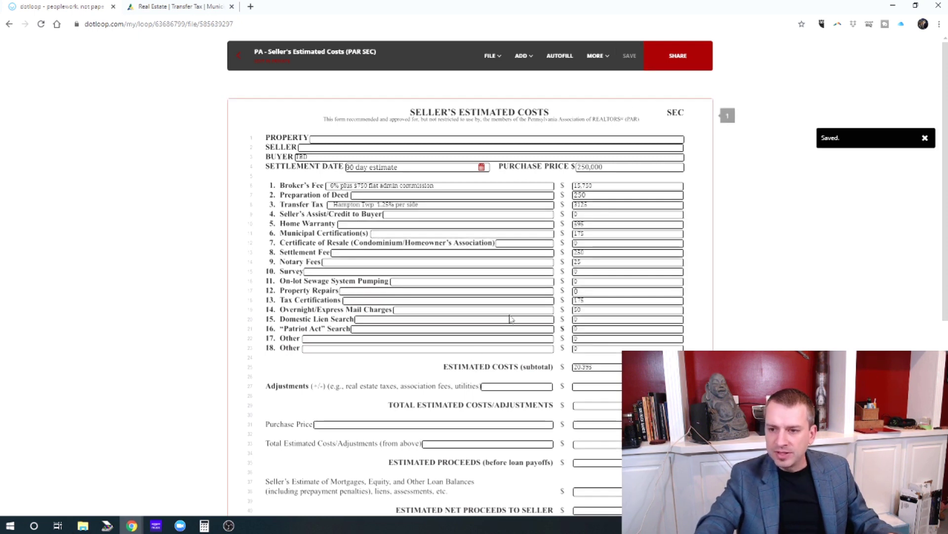
scroll(513, 316, "down", 5)
scroll(456, 298, "up", 2)
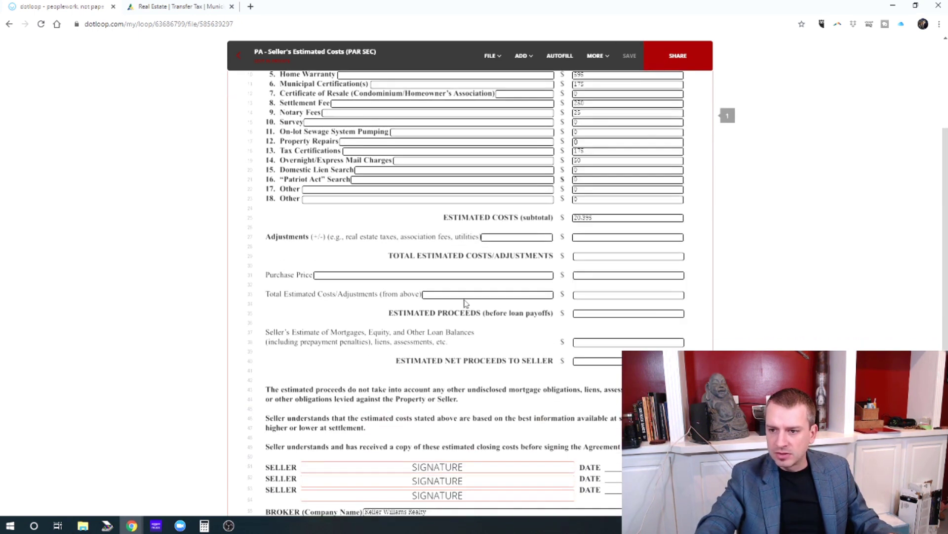
left_click(621, 314)
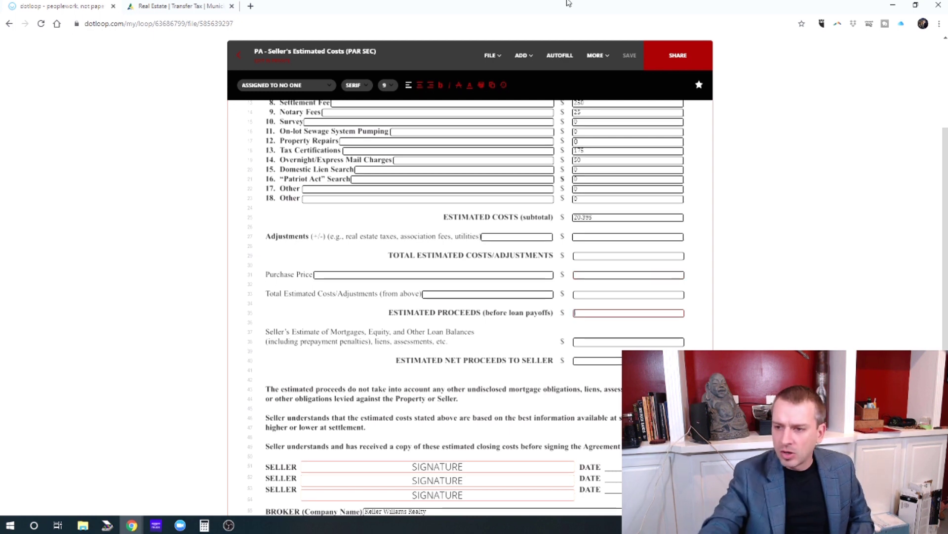
scroll(678, 254, "up", 3)
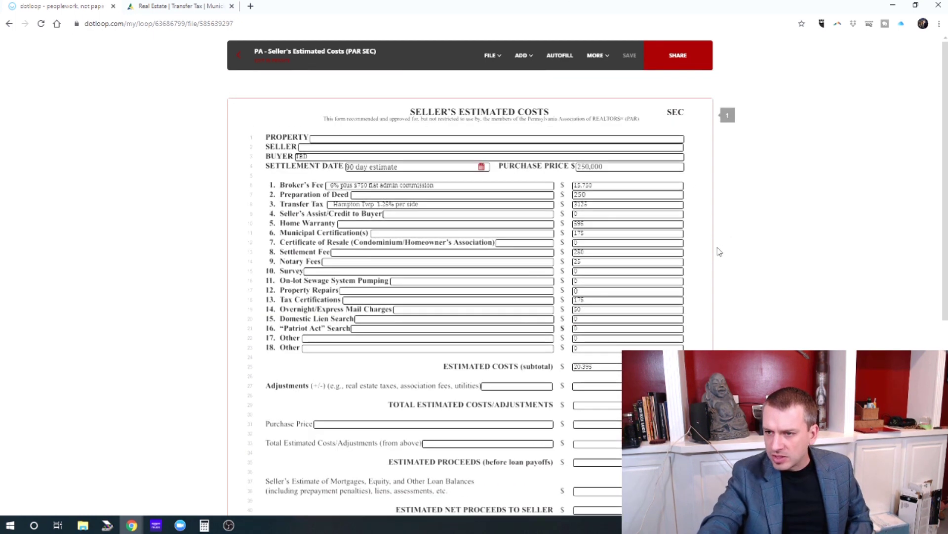
scroll(684, 241, "up", 2)
scroll(648, 225, "down", 4)
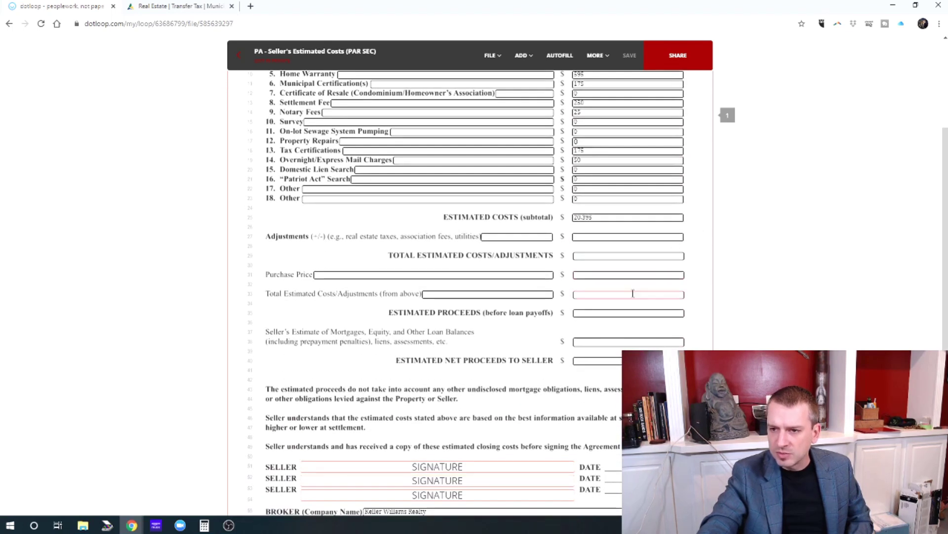
scroll(631, 297, "up", 1)
scroll(631, 299, "up", 1)
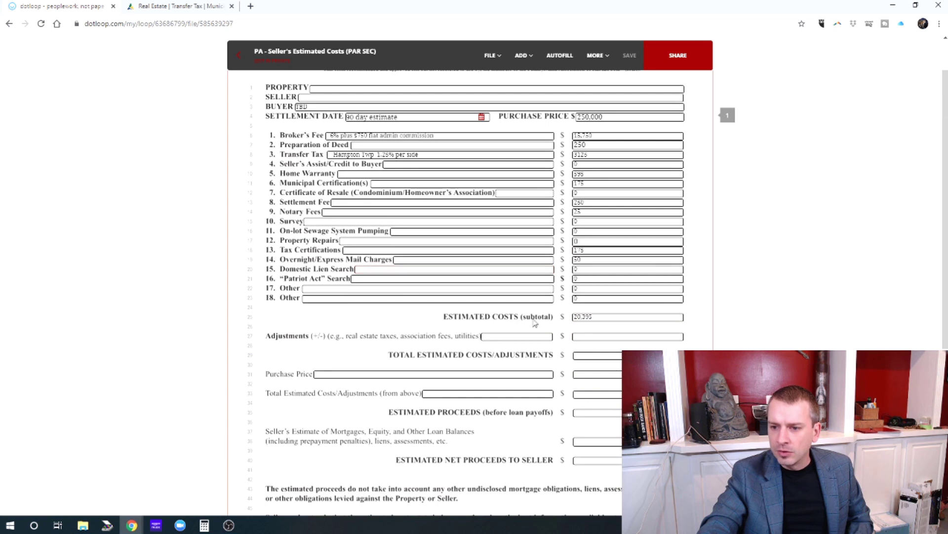
- Compute 250000 - 20395 in Calculator, giving 229,605 estimated proceeds
left_click(613, 317)
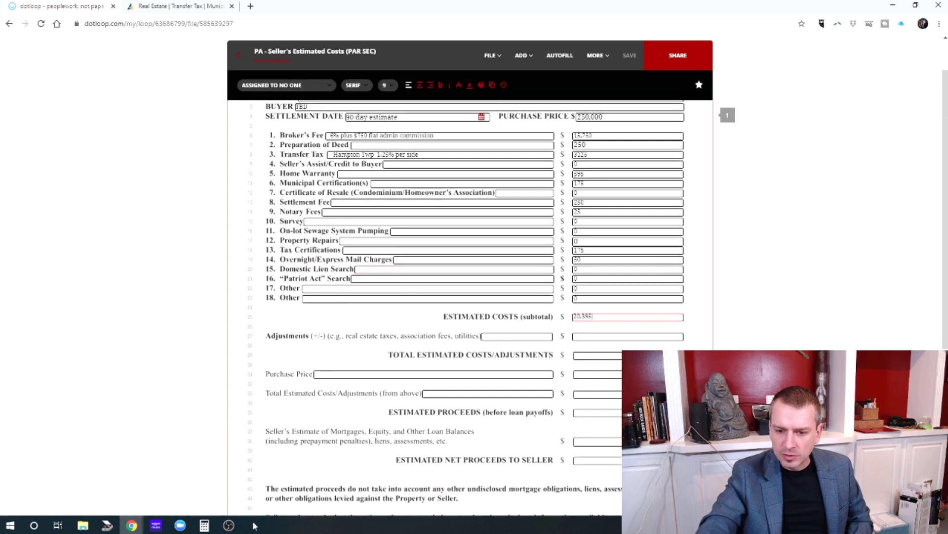
left_click(204, 524)
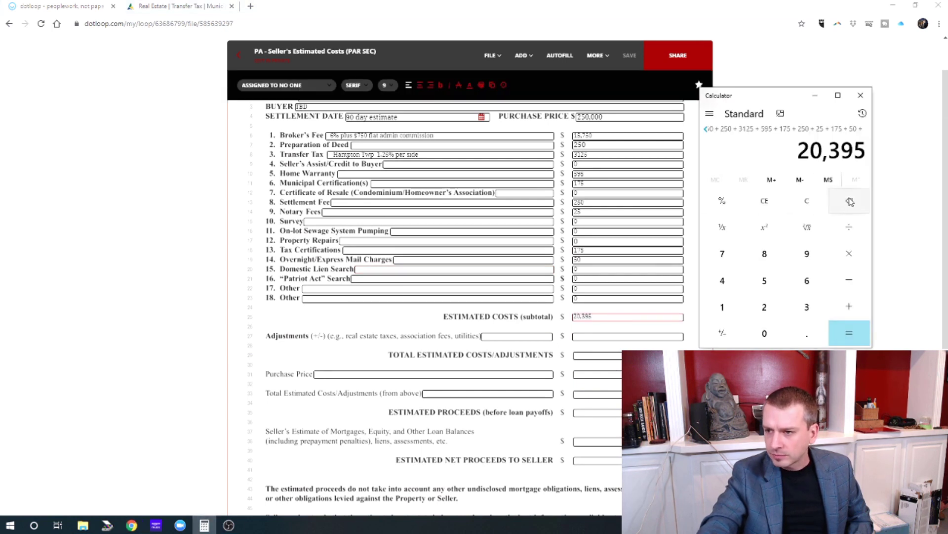
left_click(807, 201)
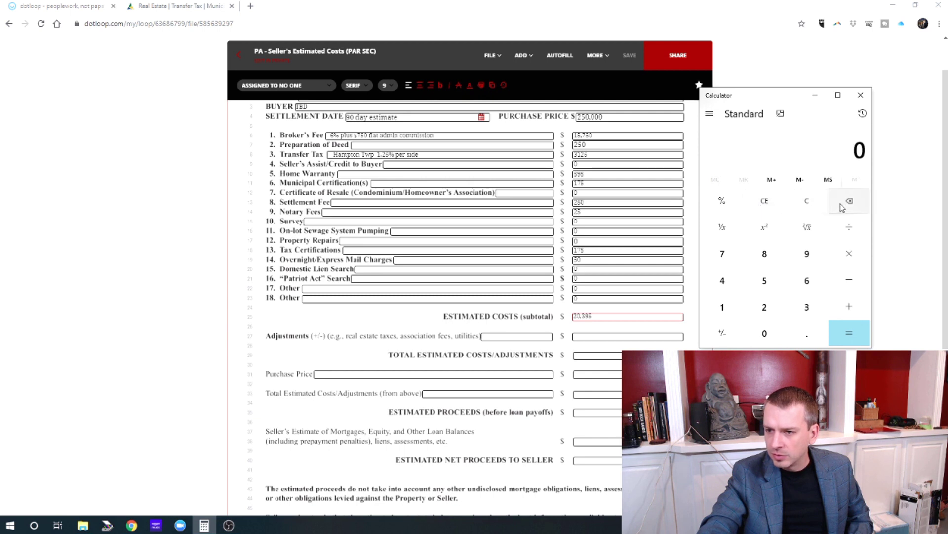
type("250000 - ")
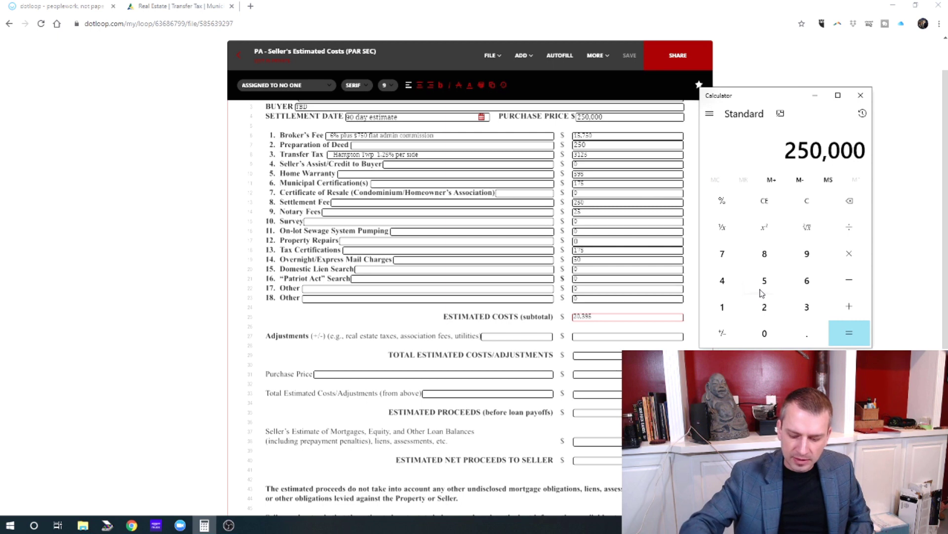
type("20")
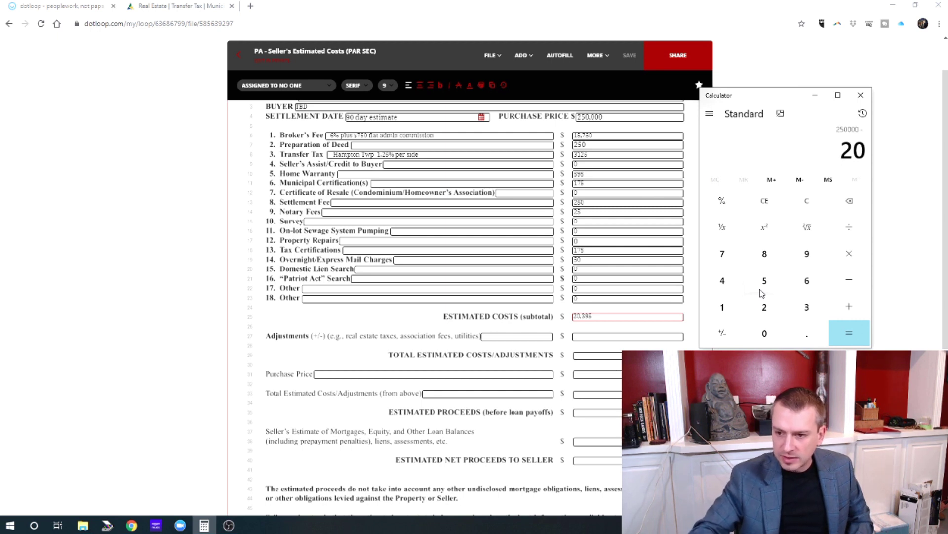
type("395")
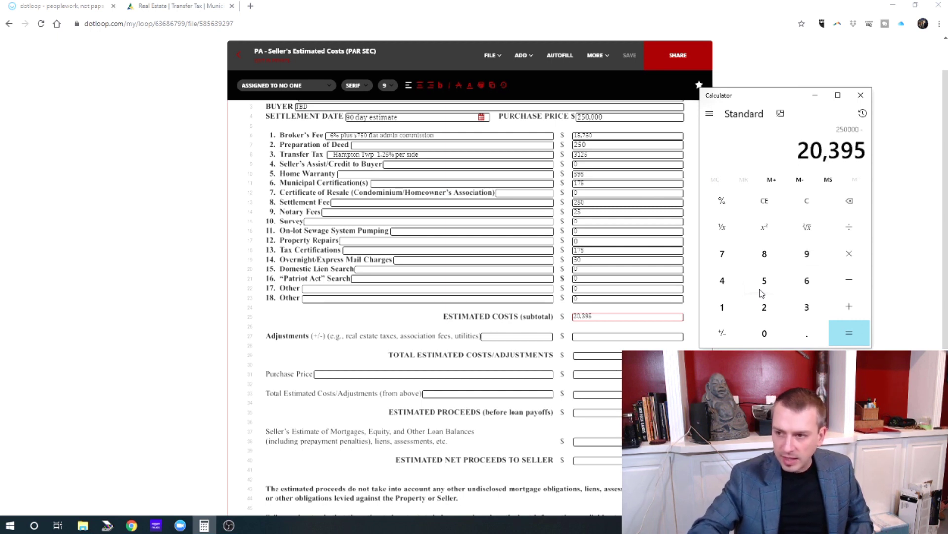
key("Return")
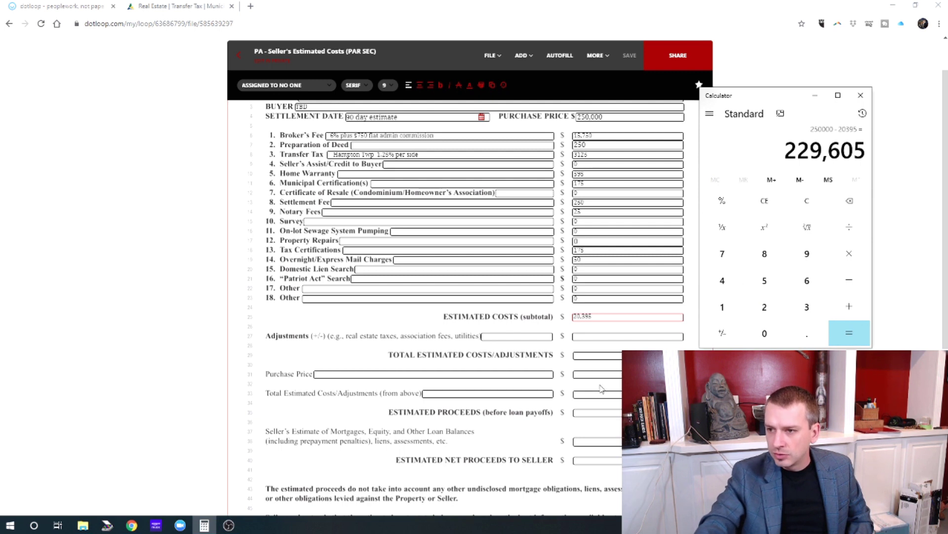
- Type 229,605 into the Estimated Proceeds (before loan payoffs) field and commit the entry
left_click(593, 414)
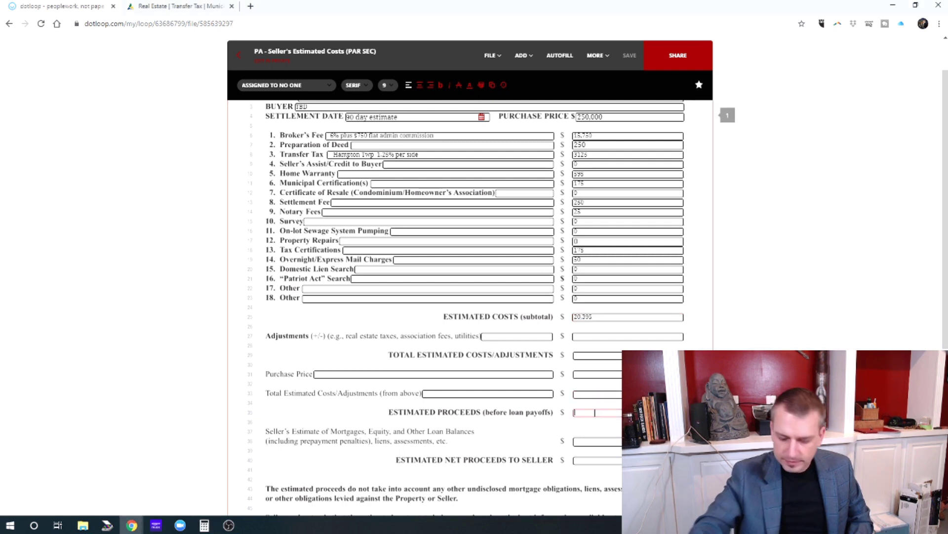
type("229,")
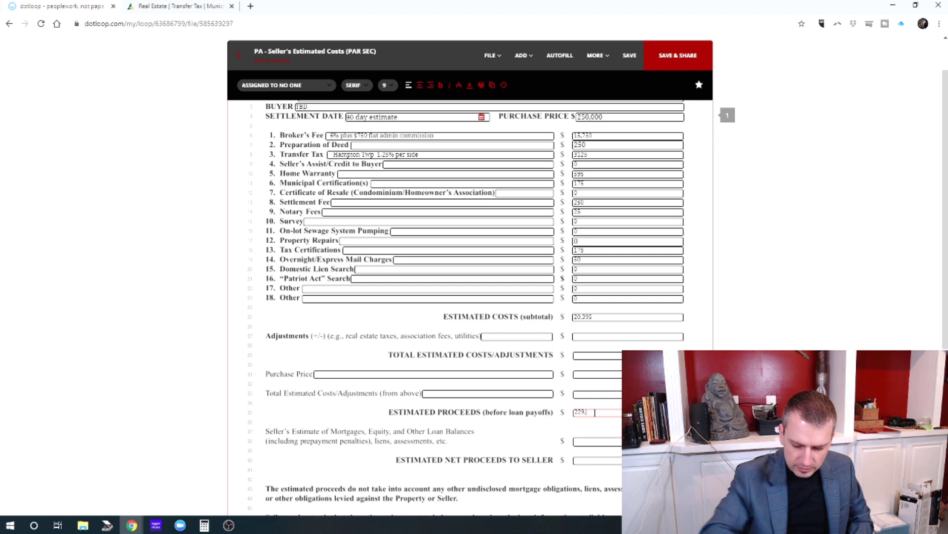
type("605")
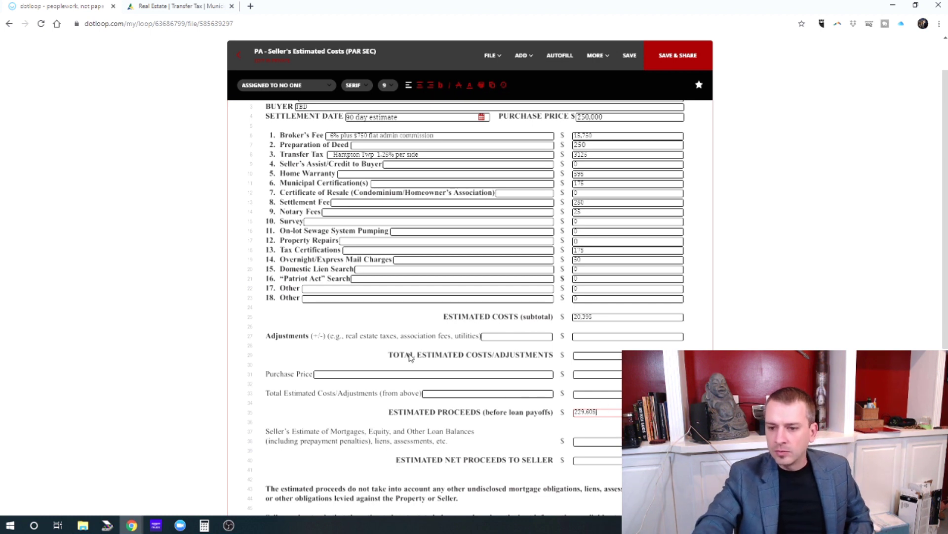
scroll(395, 346, "down", 2)
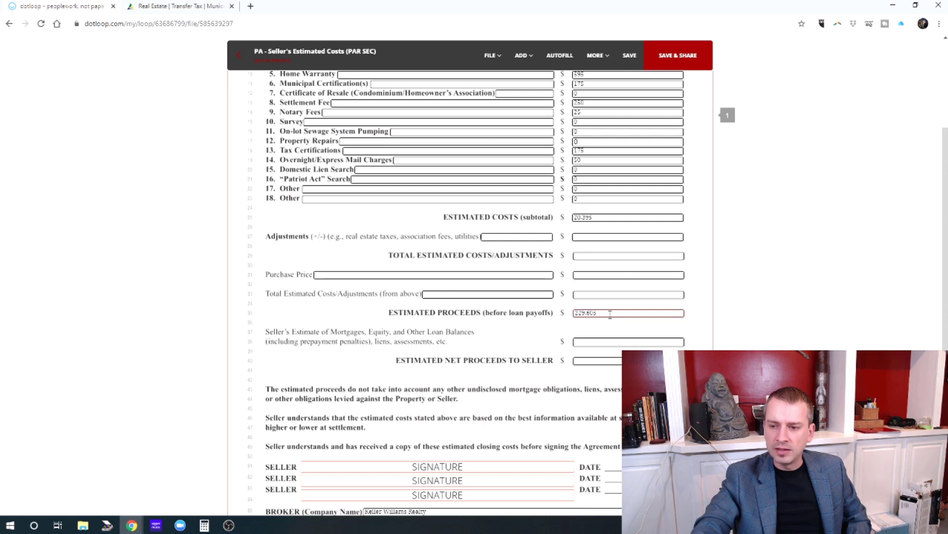
left_click_drag(611, 314, 582, 313)
left_click(595, 326)
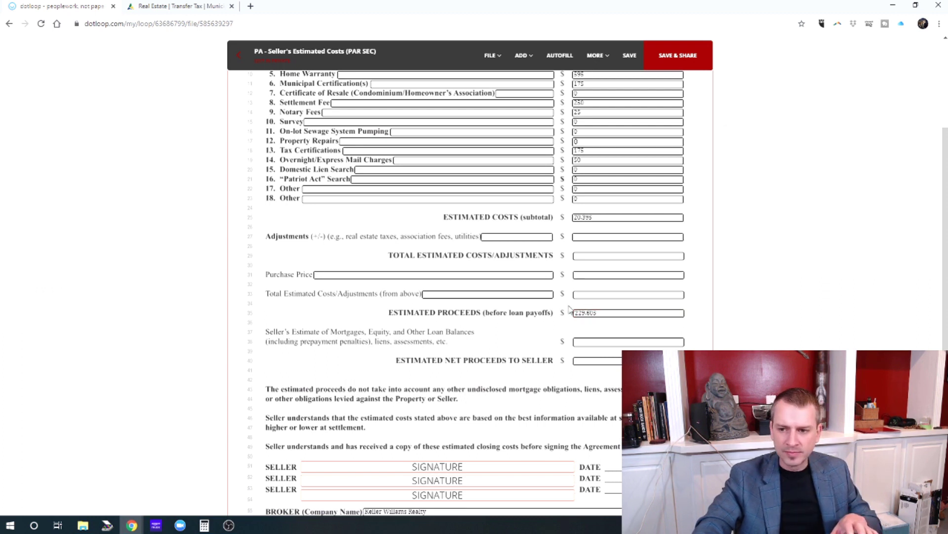
scroll(593, 219, "up", 2)
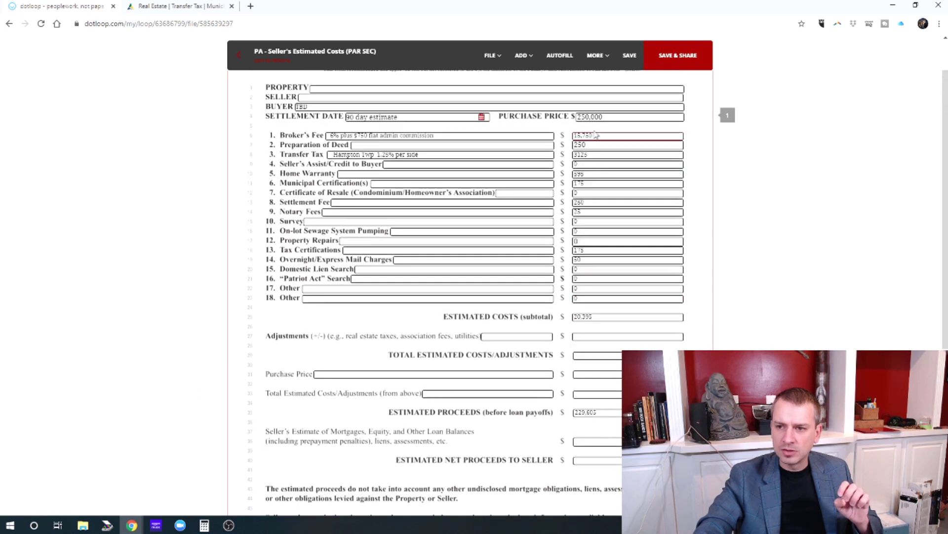
scroll(593, 219, "down", 3)
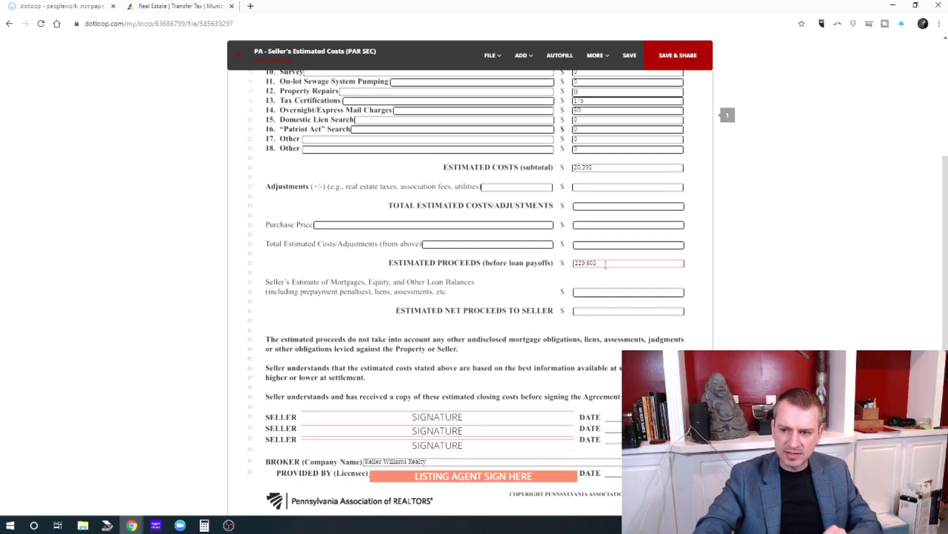
left_click(590, 262)
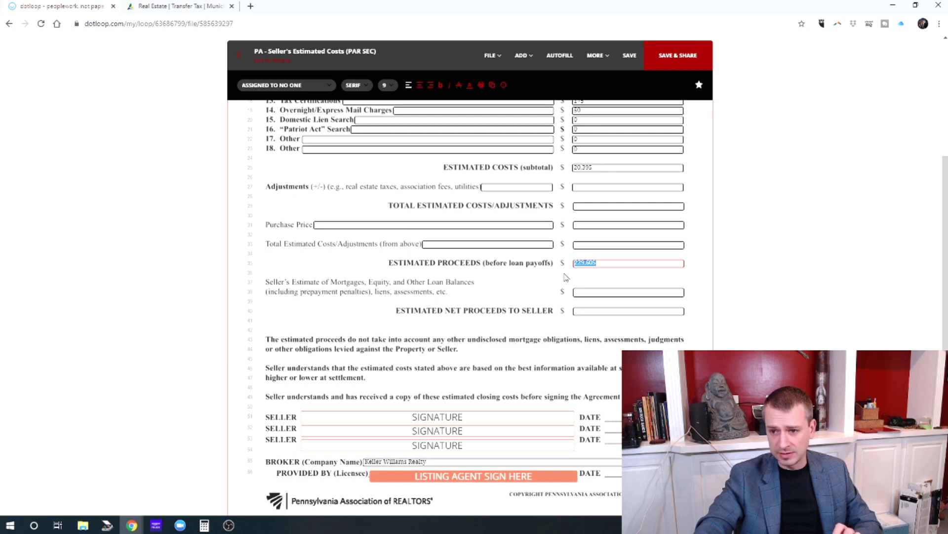
left_click(566, 275)
left_click(599, 262)
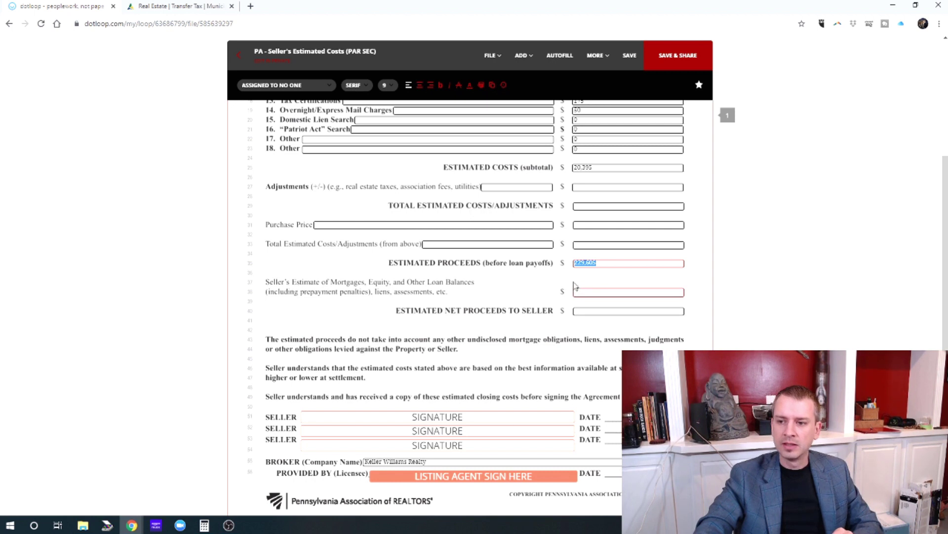
left_click(563, 263)
scroll(562, 263, "down", 3)
scroll(562, 263, "up", 4)
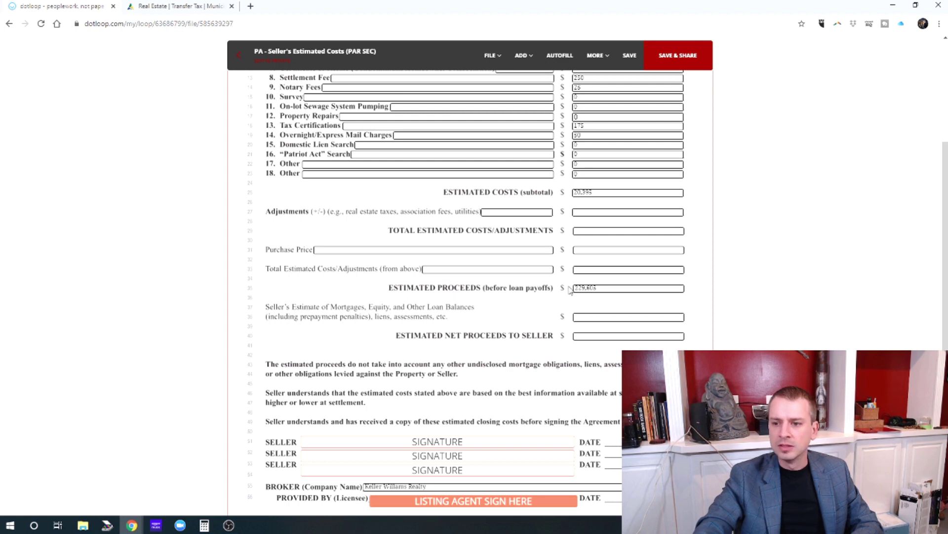
left_click(598, 193)
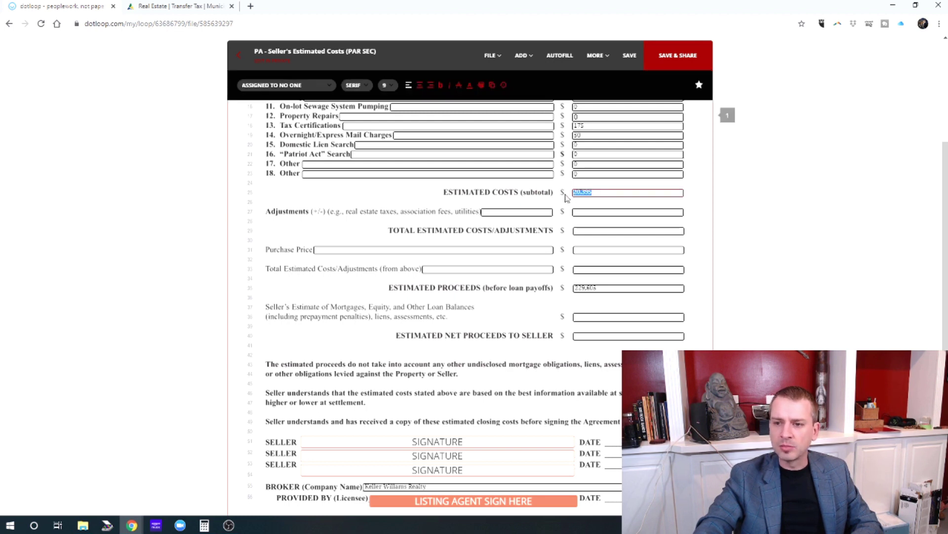
left_click(568, 226)
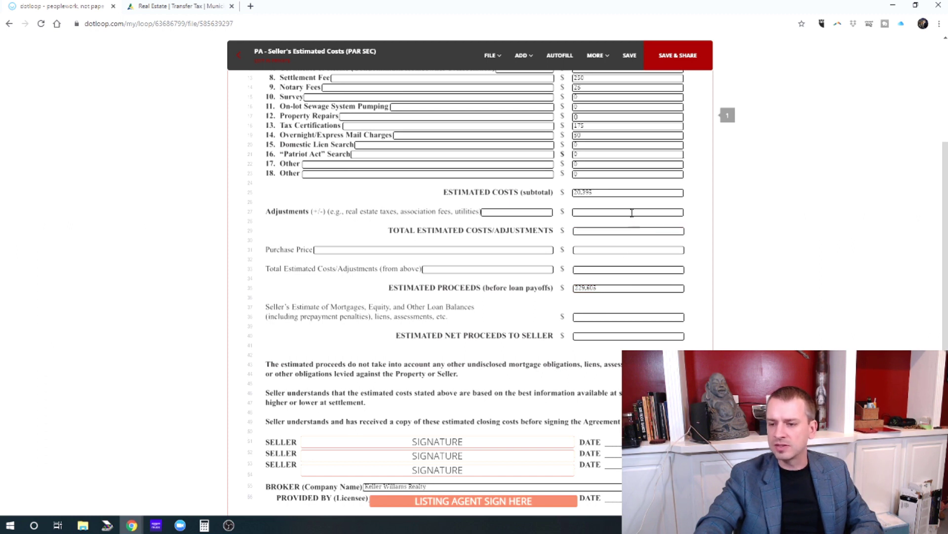
left_click(628, 191)
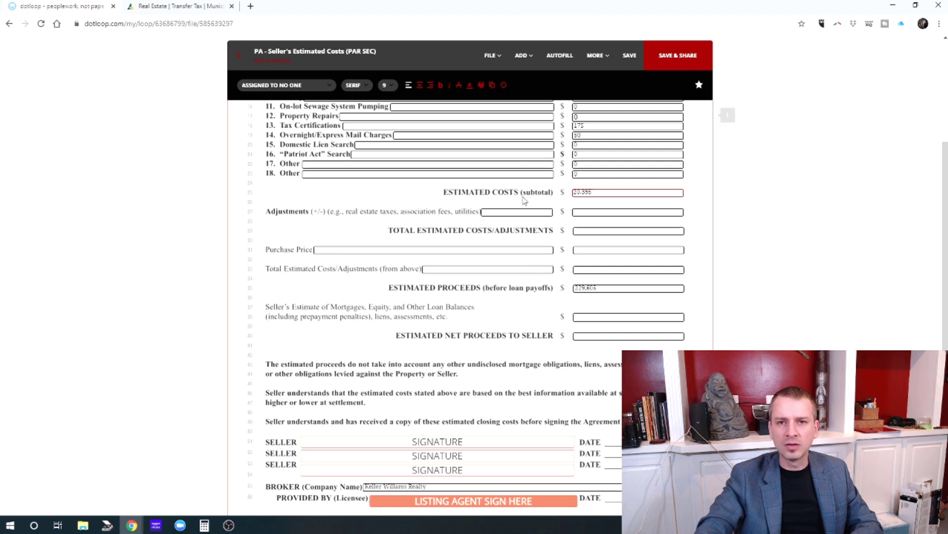
left_click(519, 310)
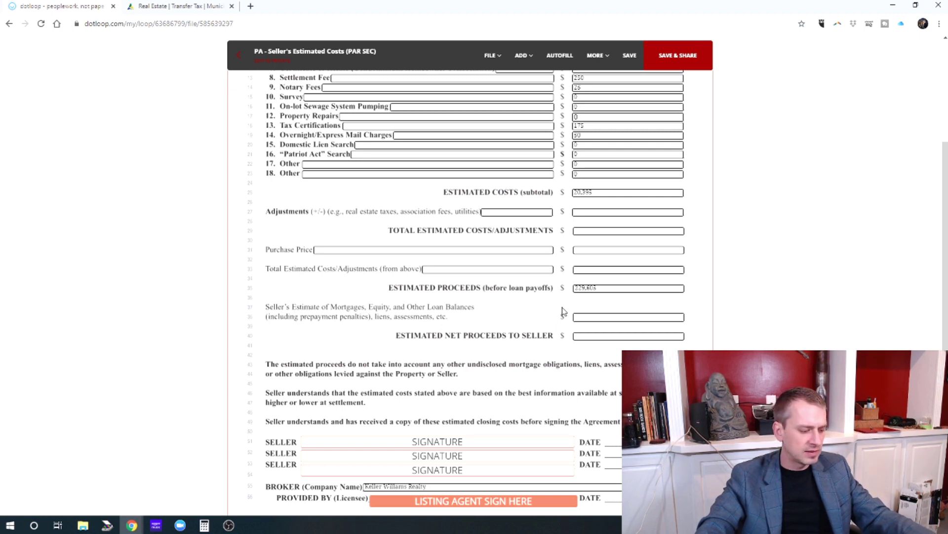
double_click(576, 288)
left_click(564, 307)
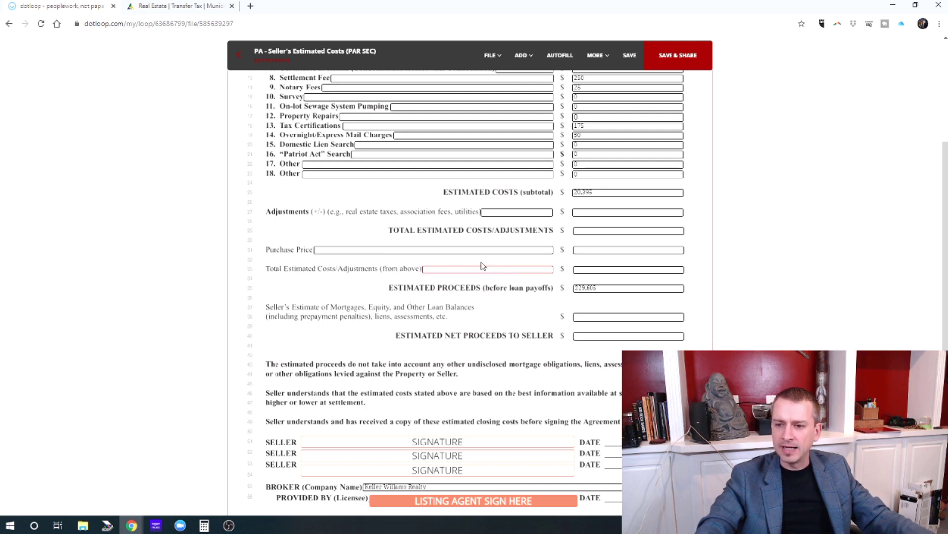
left_click(638, 318)
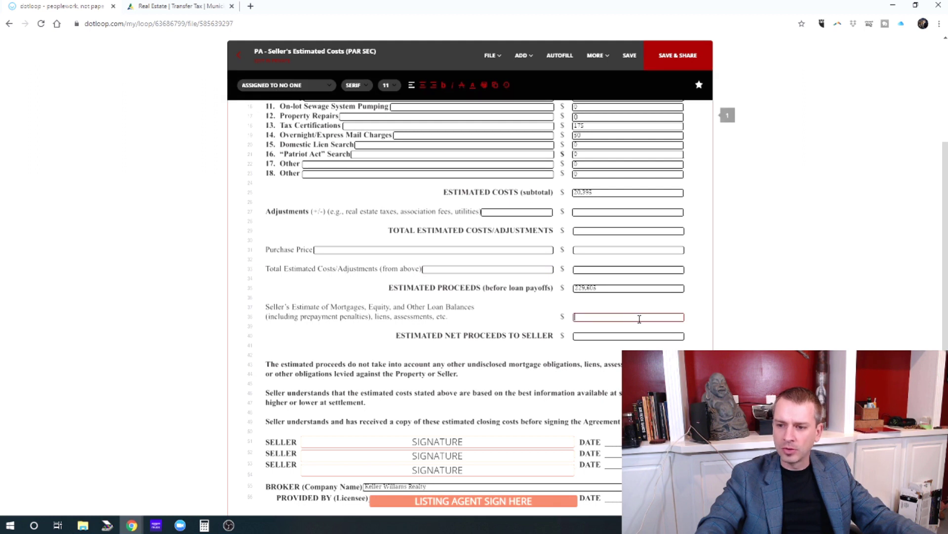
left_click(641, 312)
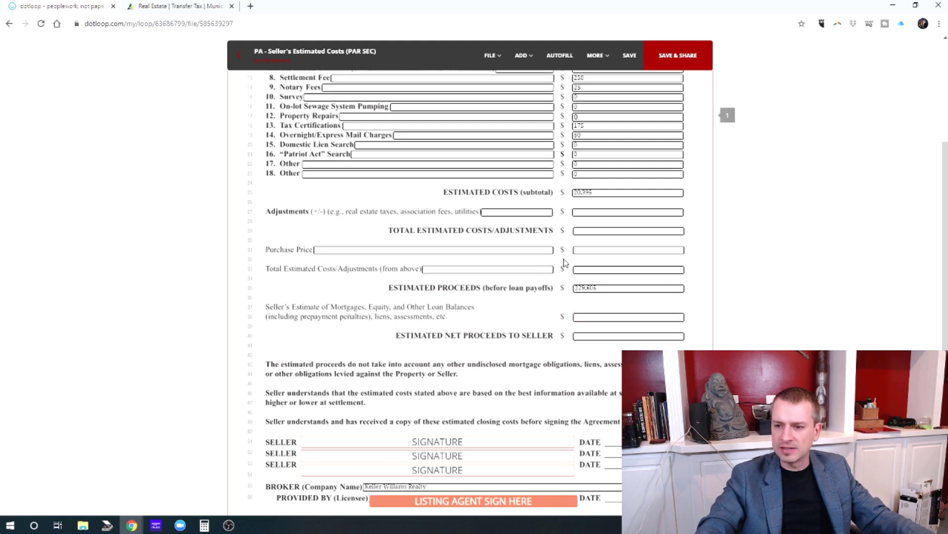
scroll(565, 262, "down", 2)
scroll(561, 264, "up", 1)
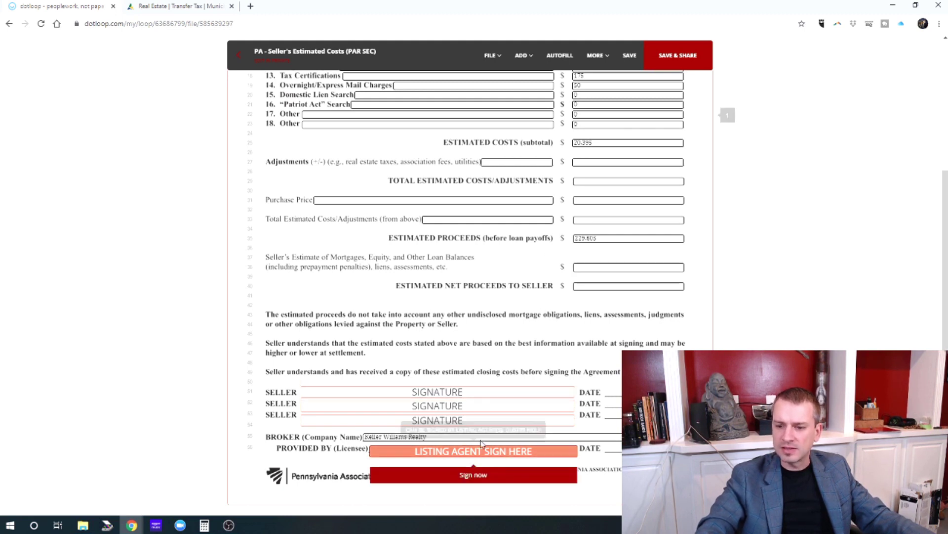
scroll(470, 208, "up", 4)
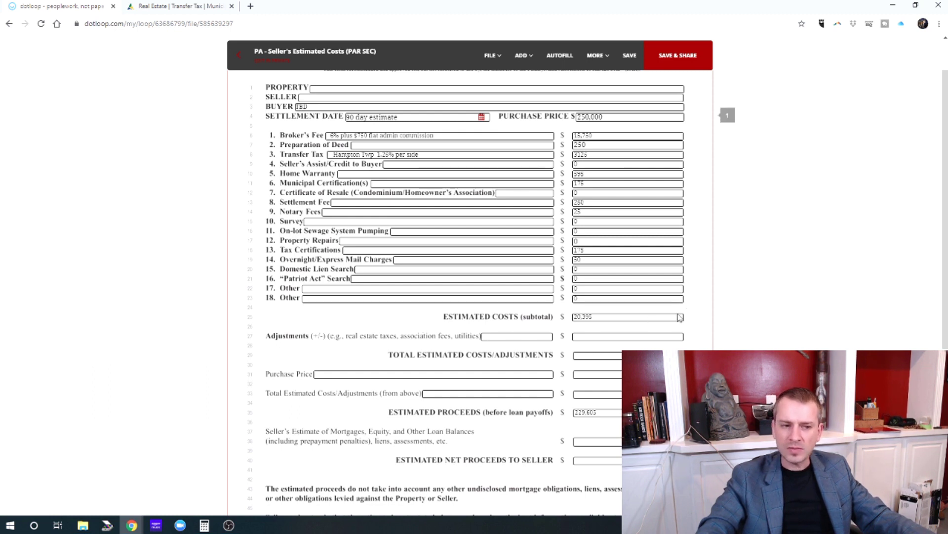
scroll(681, 315, "down", 4)
scroll(668, 318, "up", 2)
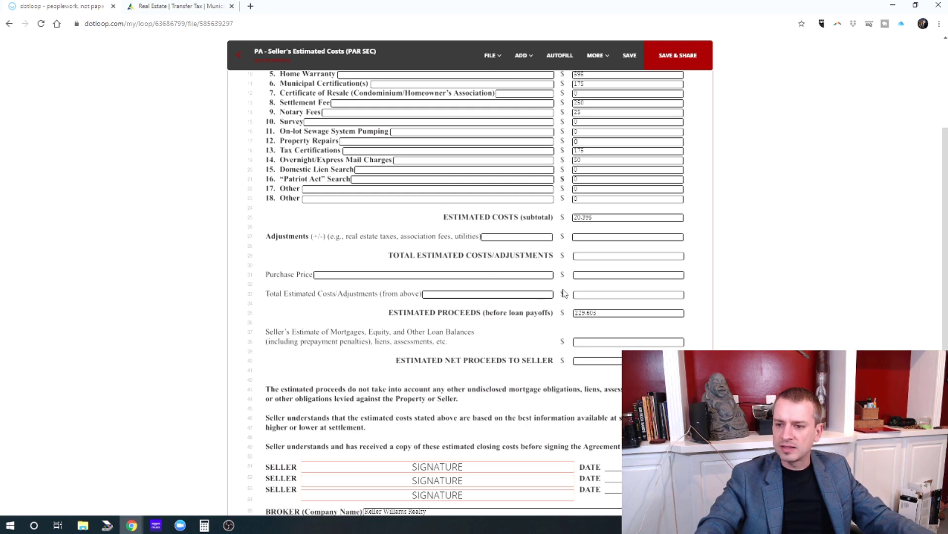
scroll(525, 277, "up", 2)
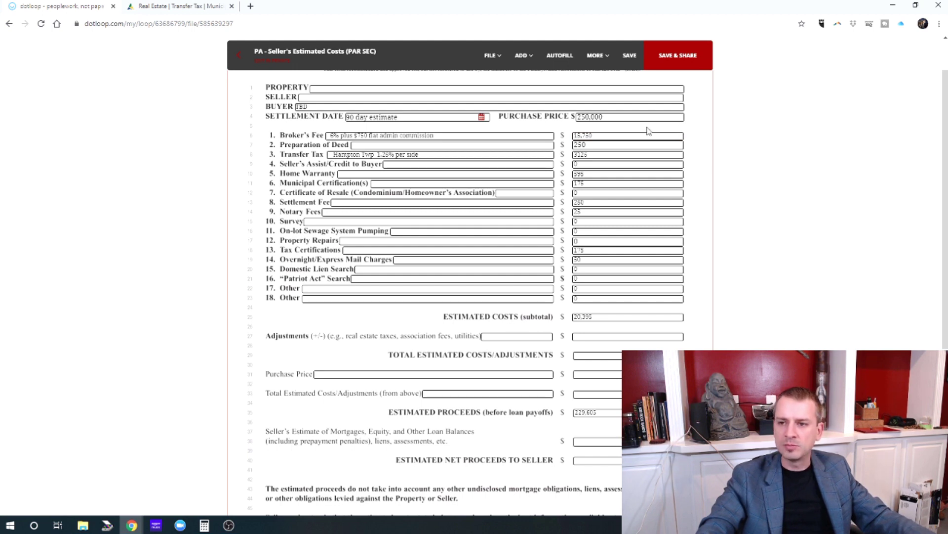
left_click(552, 136)
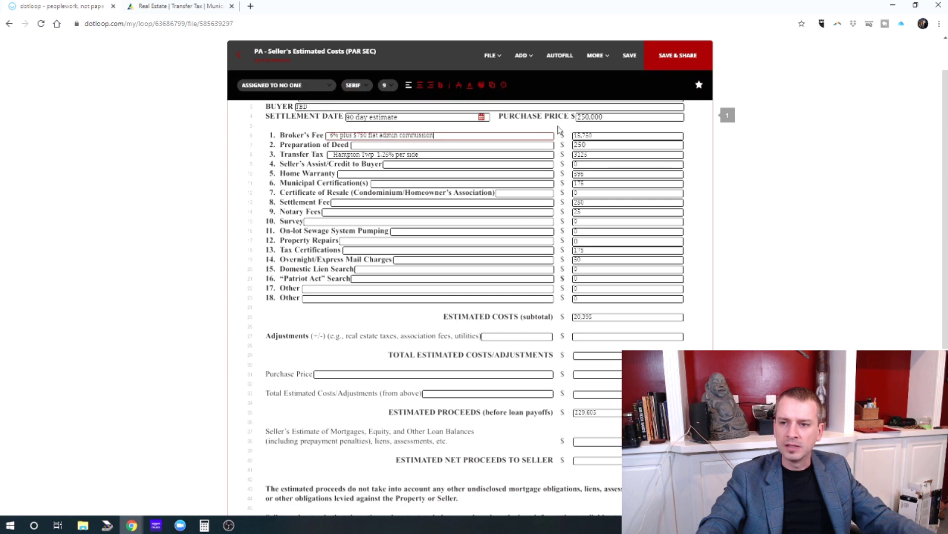
left_click(561, 129)
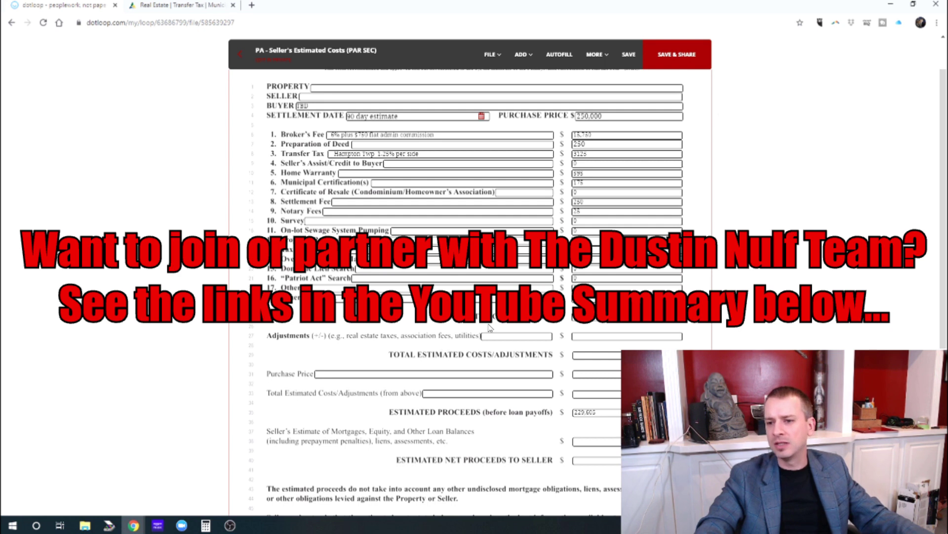
left_click(501, 335)
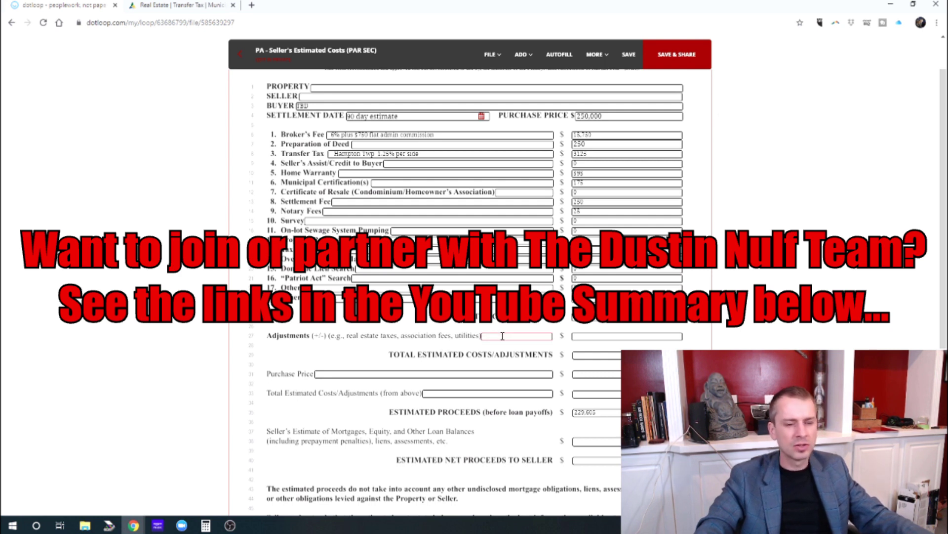